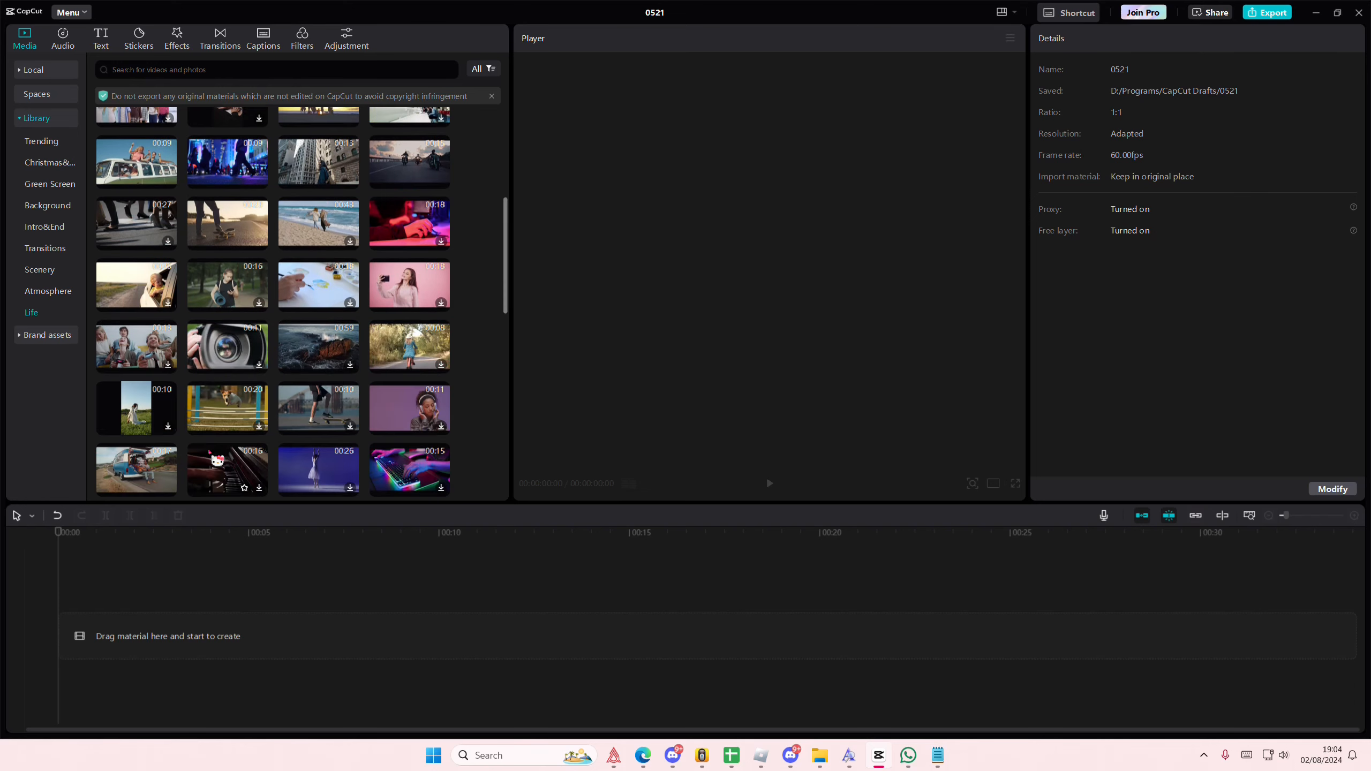
Step: Add the library clip of the girl taking a selfie on a pink background to the start of the timeline
left_click_drag(409, 165, 143, 587)
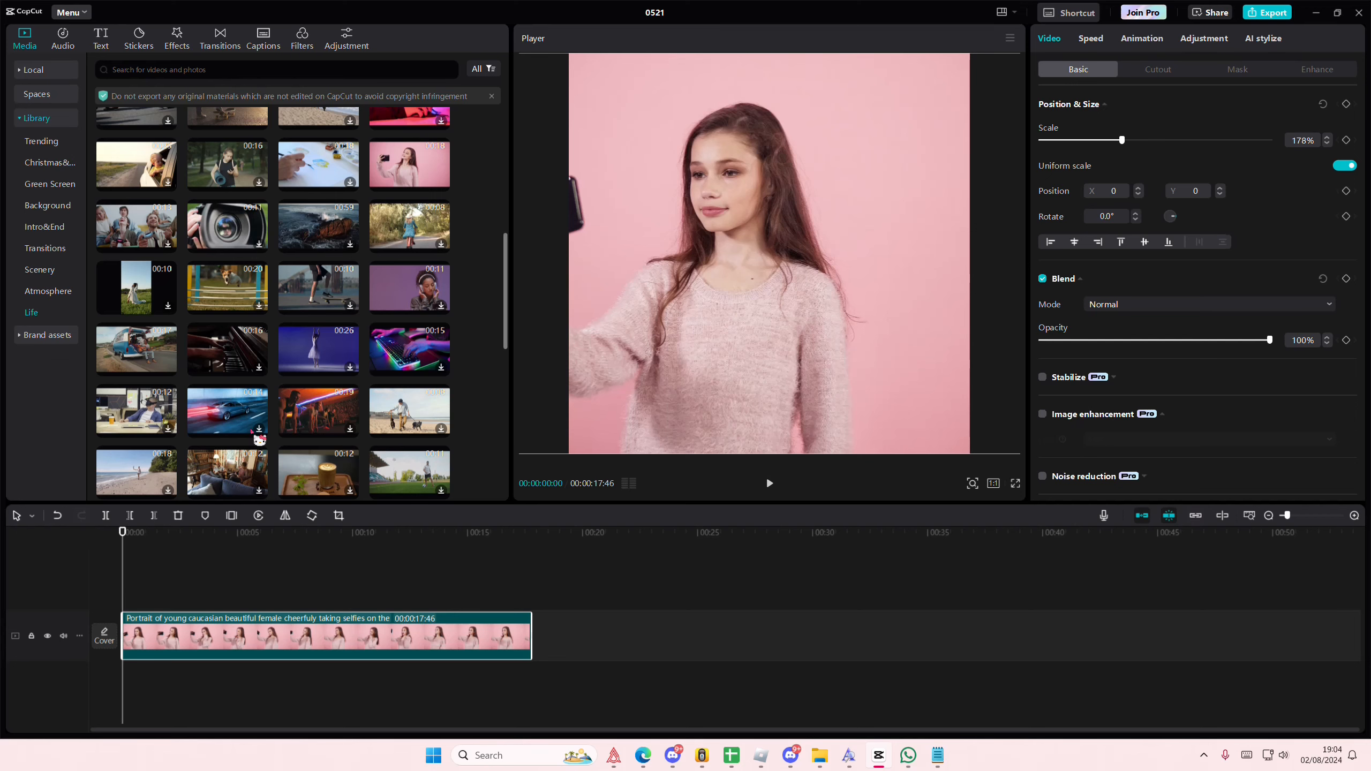
left_click(206, 551)
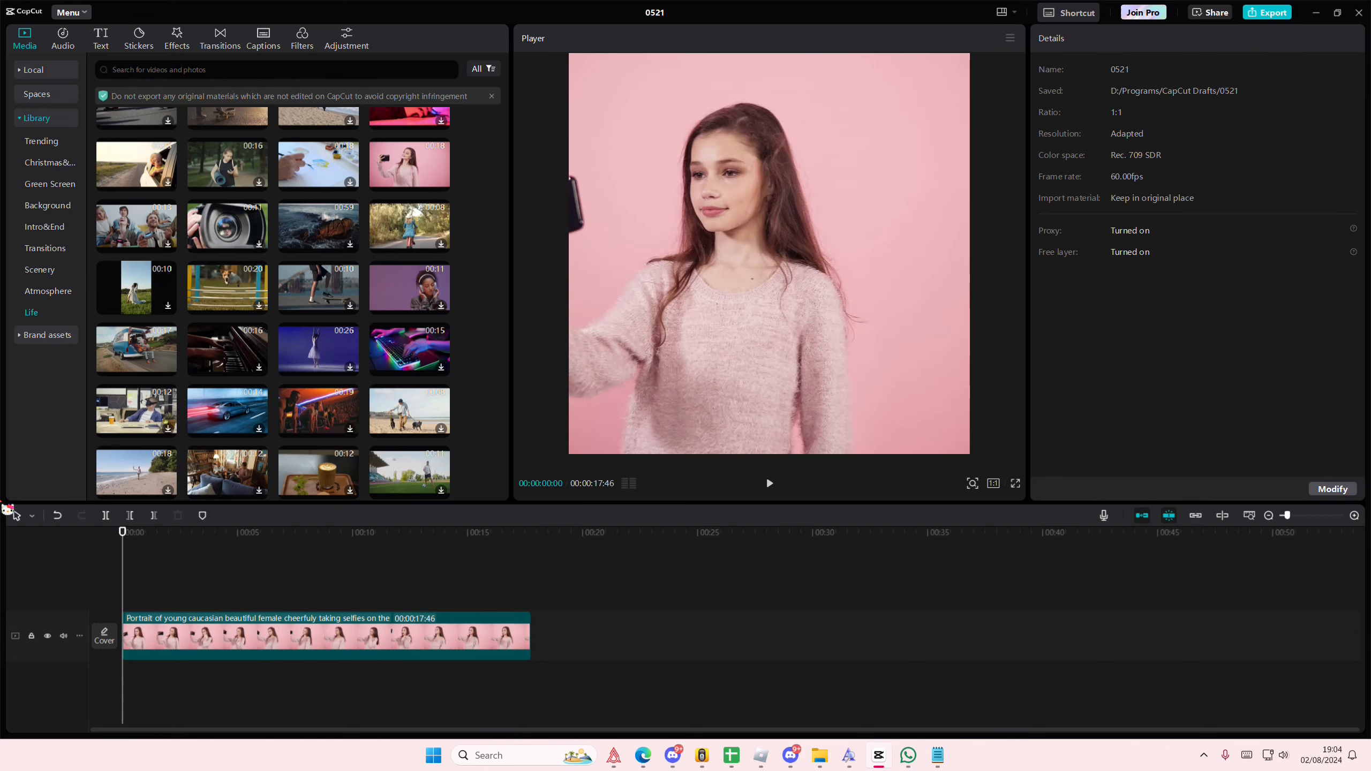
Step: Insert a freeze frame at the start of the clip and shorten it to 00:00:04:47
left_click(211, 633)
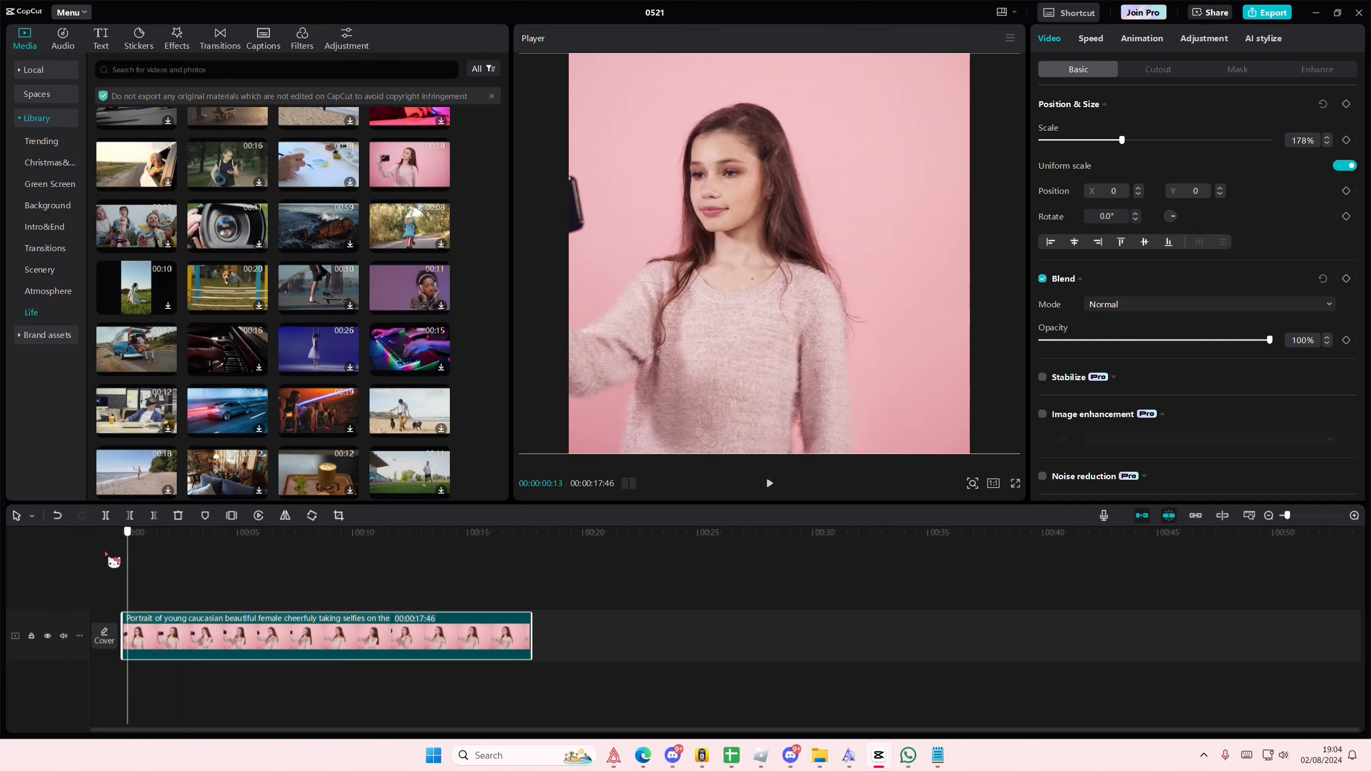
left_click(235, 517)
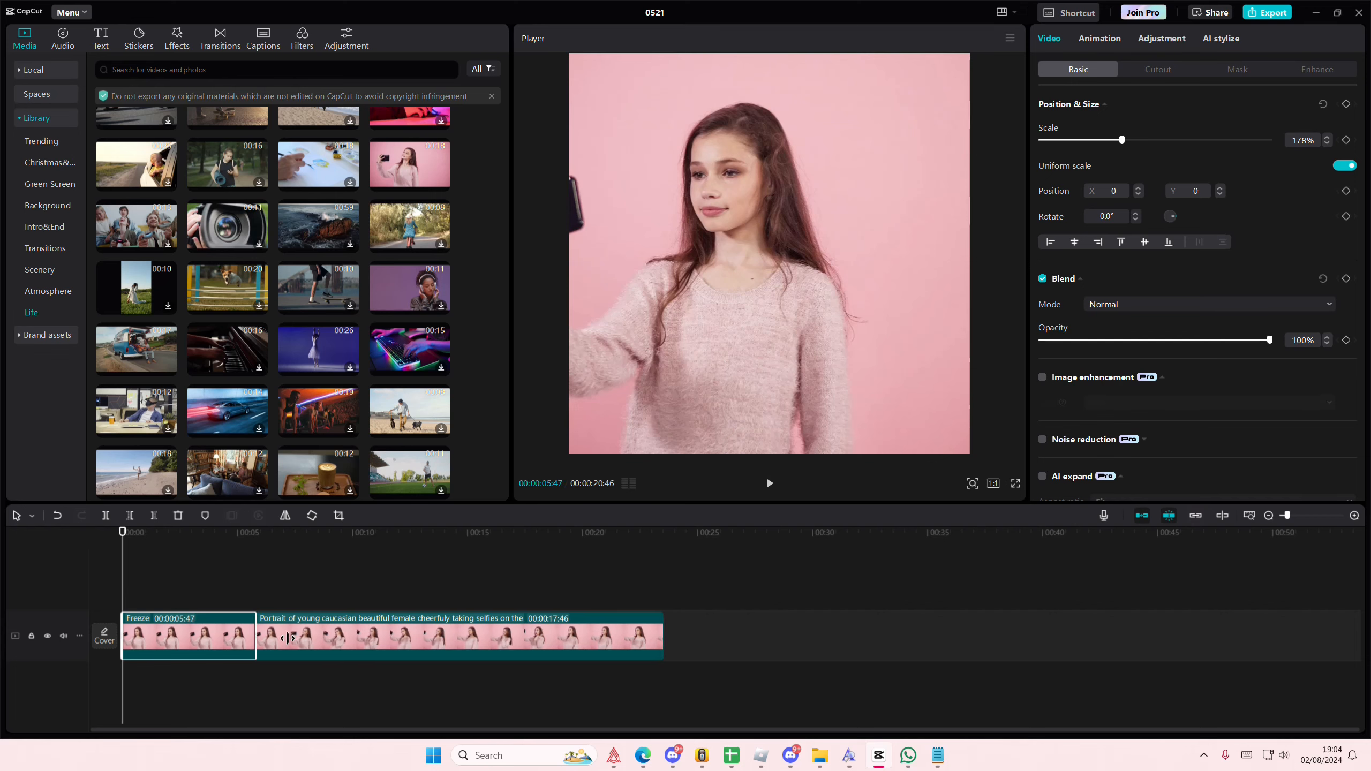
left_click_drag(251, 633, 233, 633)
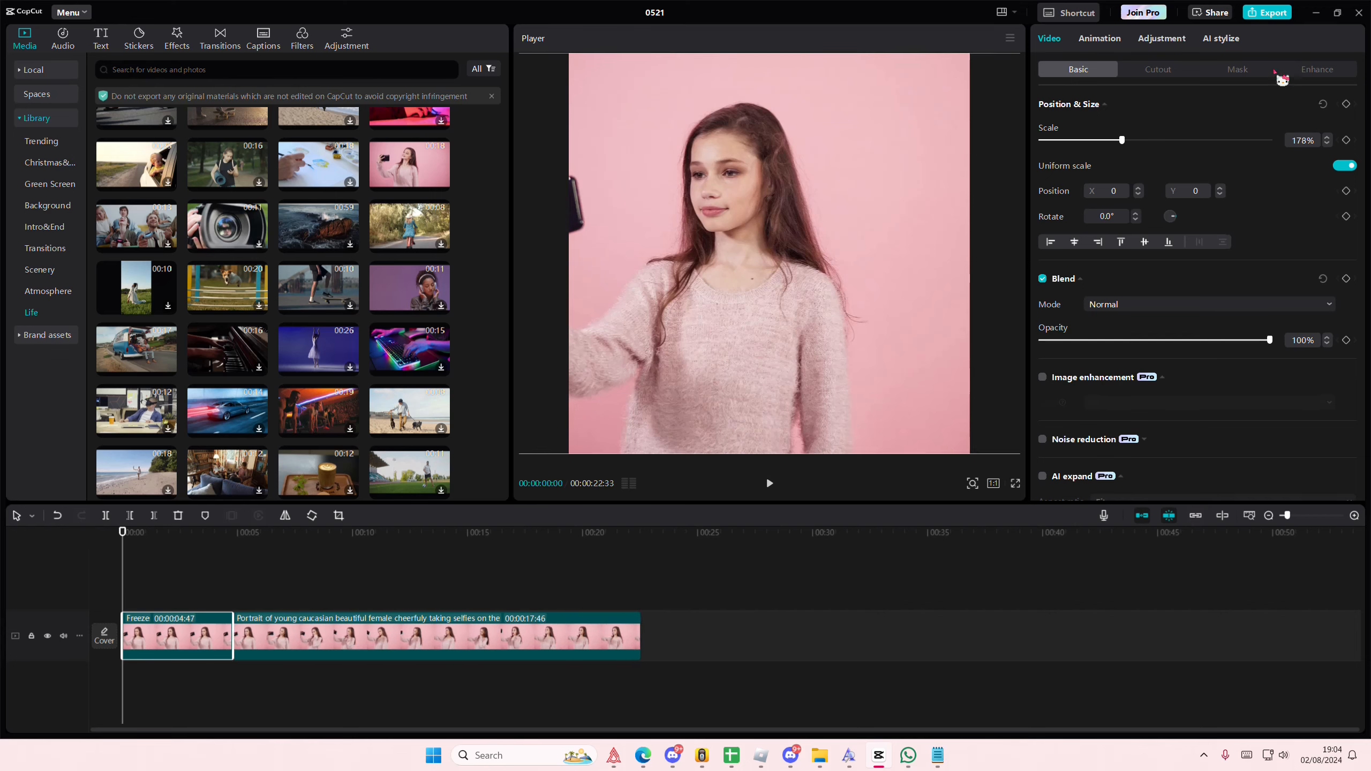
Step: Apply a circle mask to the freeze clip and enlarge it beyond the frame to about 1649 × 1656
left_click(1247, 69)
left_click(1217, 143)
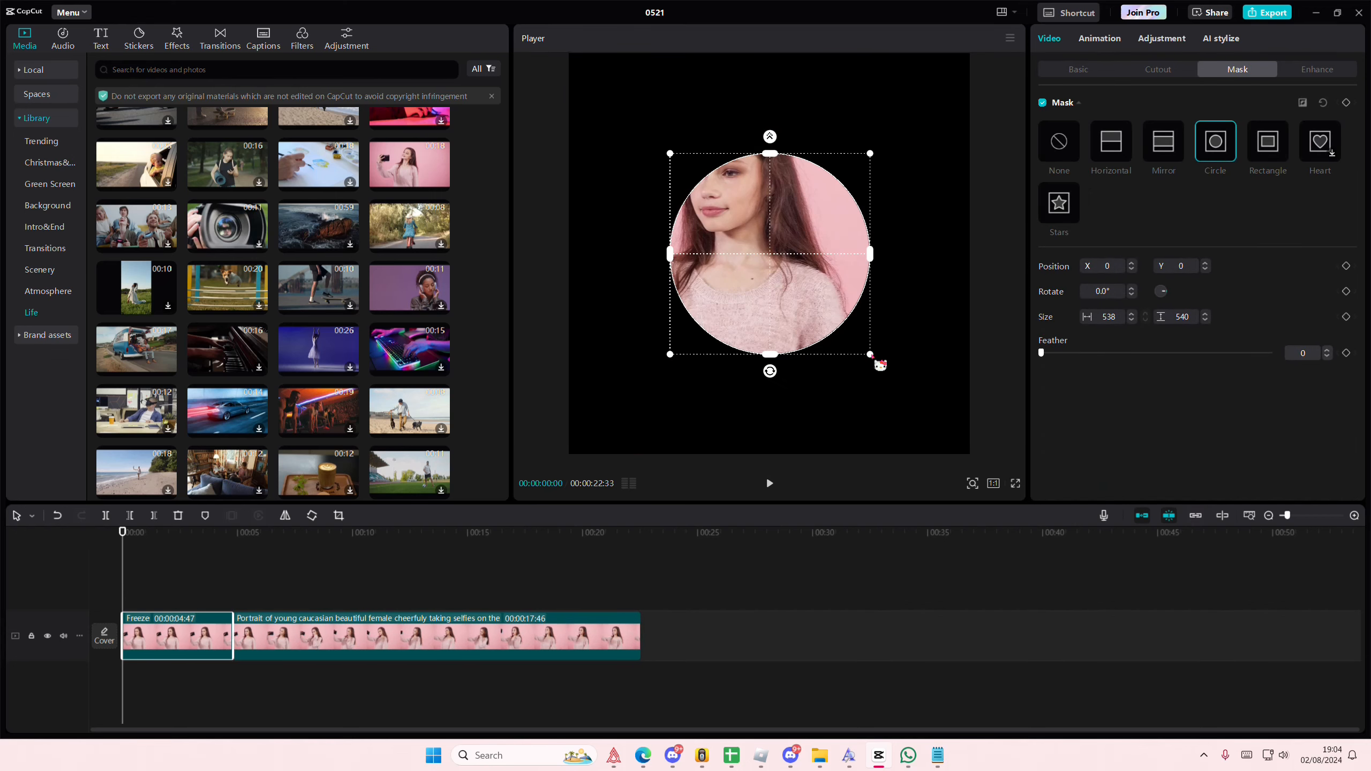
left_click_drag(876, 360, 1091, 530)
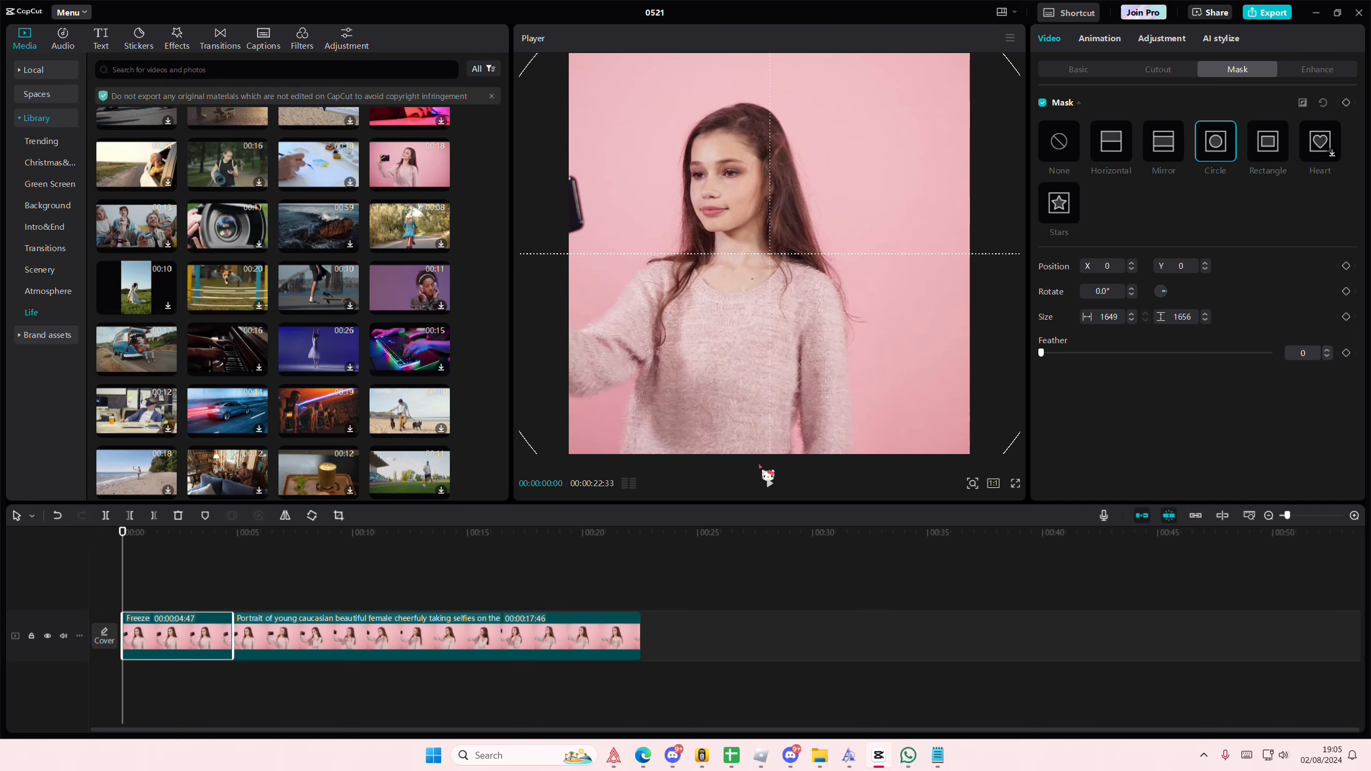
Step: Duplicate the freeze clip onto the track above and shrink the copy's circle mask to about 1078 × 1083
key("ctrl+c")
key("ctrl+v")
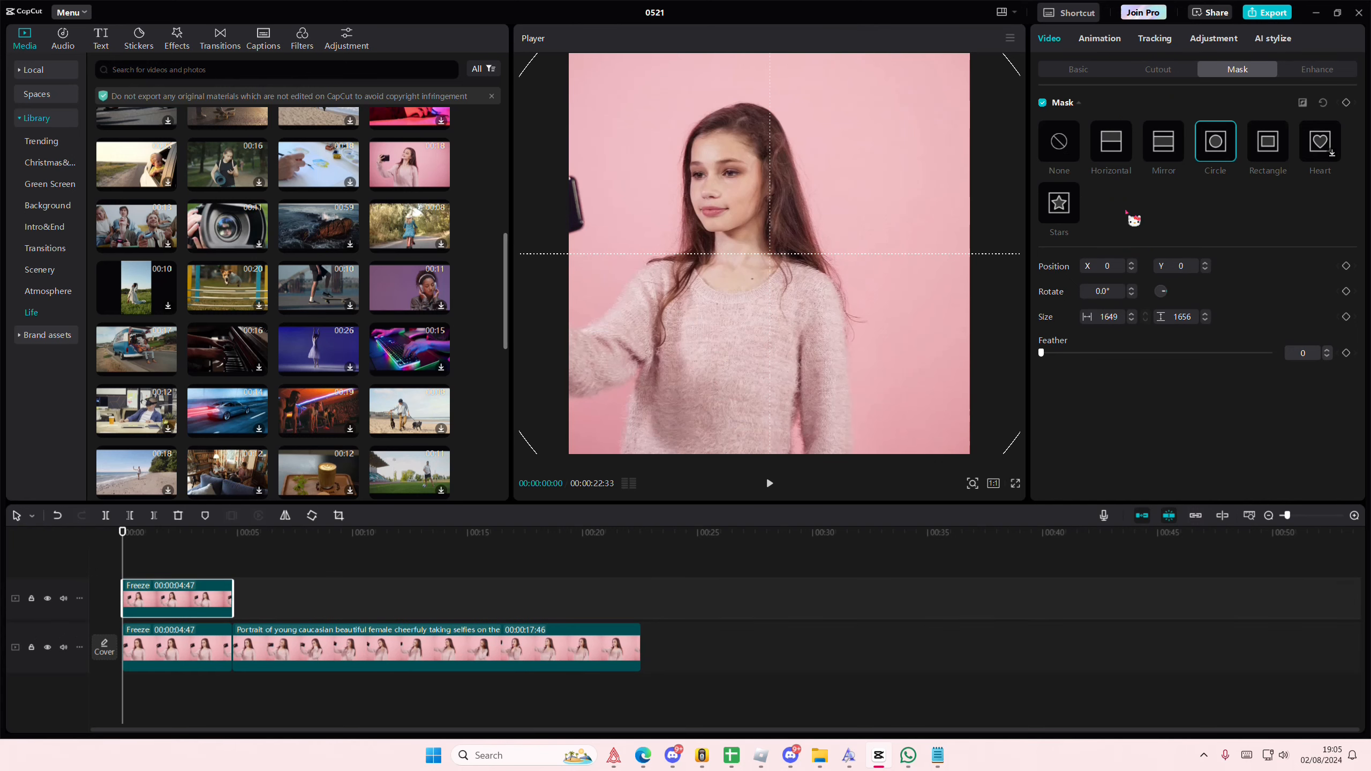
mouse_move(873, 265)
left_mouse_down()
mouse_move(918, 303)
mouse_move(958, 183)
mouse_move(873, 239)
mouse_move(880, 250)
left_mouse_up()
left_click_drag(976, 110, 785, 166)
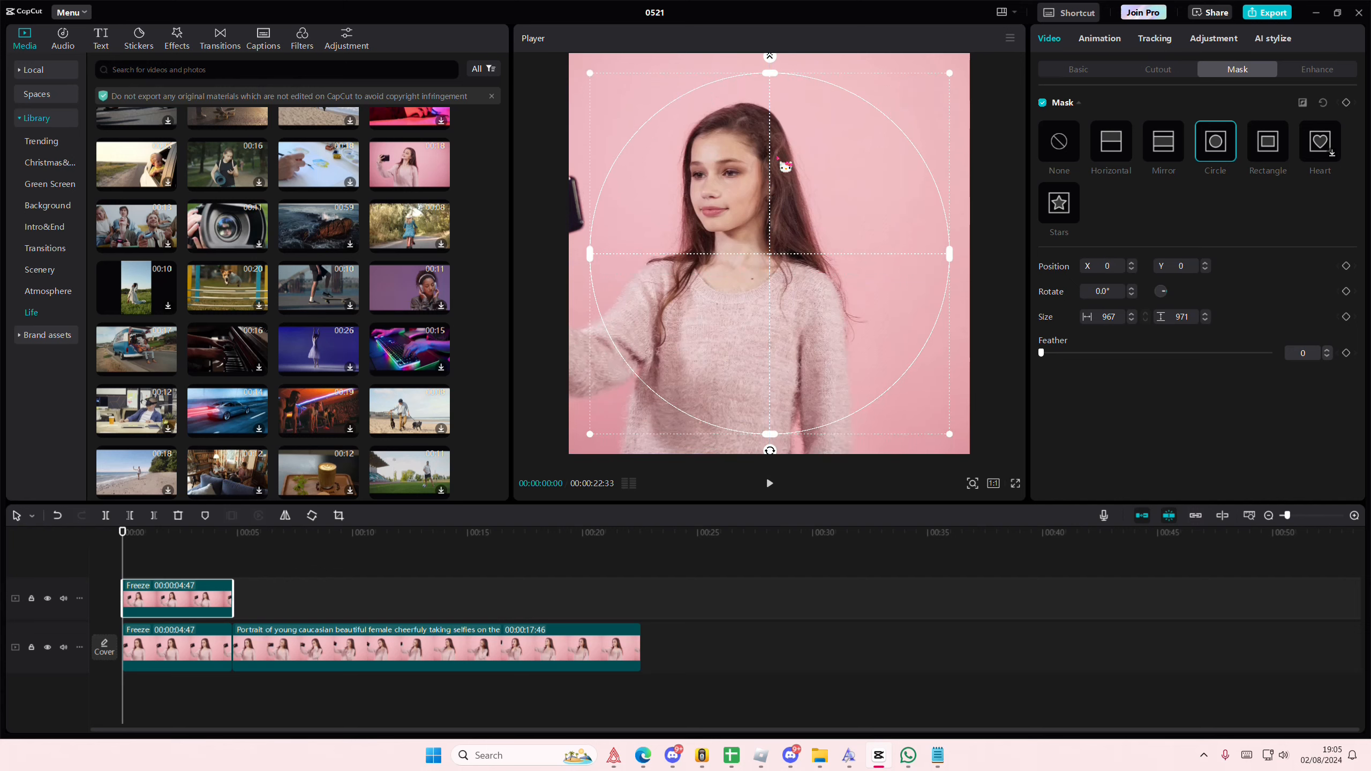
left_click_drag(951, 436, 971, 454)
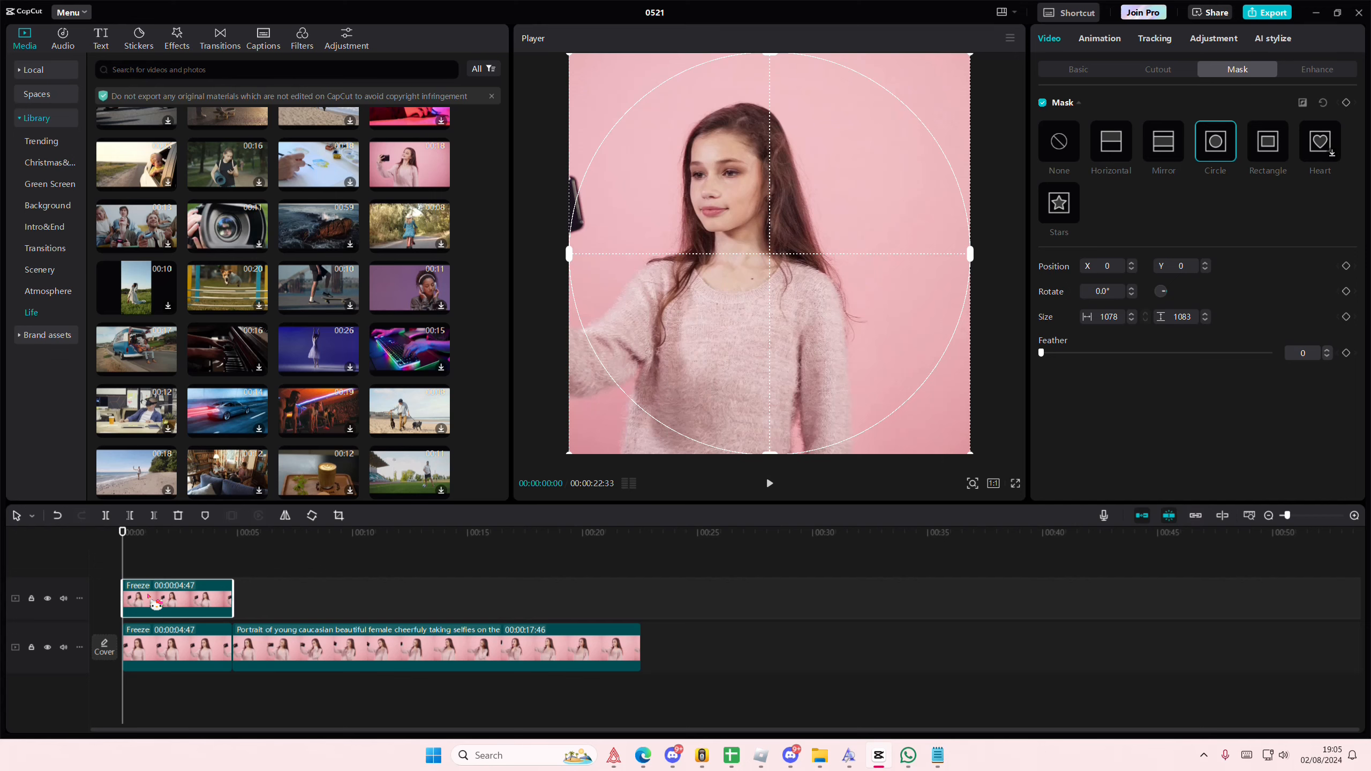
Step: Rotate the masked freeze copy by three quarter turns, 270° in total
left_click(317, 524)
left_click(318, 524)
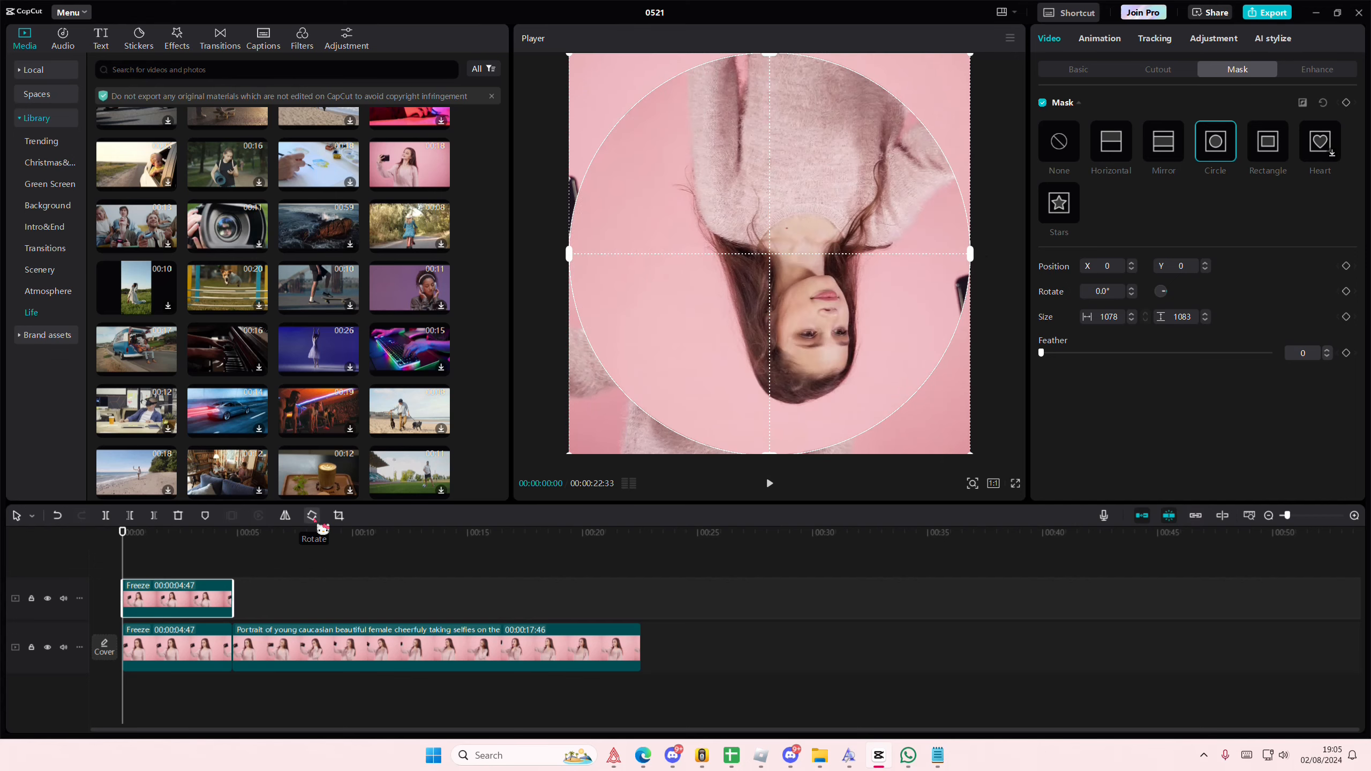
left_click(319, 523)
Step: Duplicate the rotated freeze copy onto a new track and shrink its circle mask to about 825 × 829
key("ctrl+c")
key("ctrl+v")
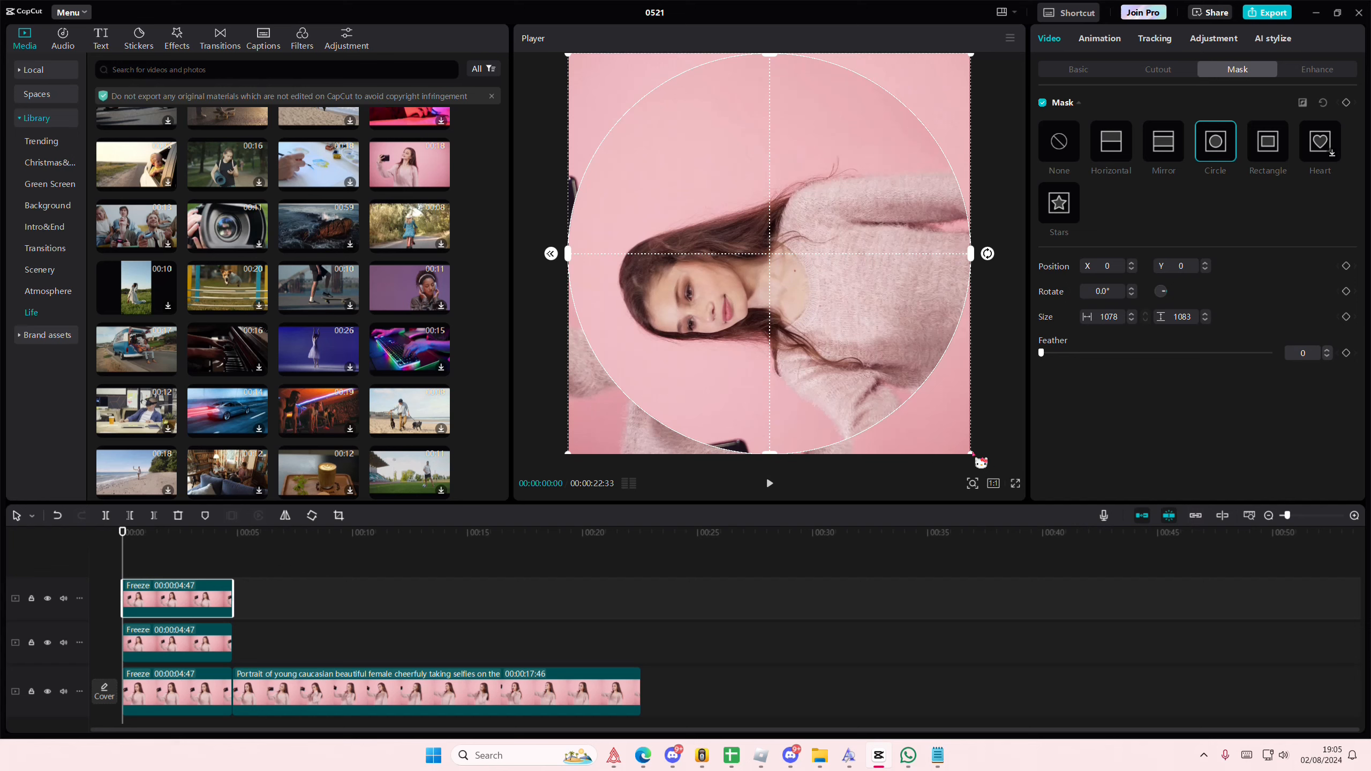
left_click_drag(980, 461, 883, 415)
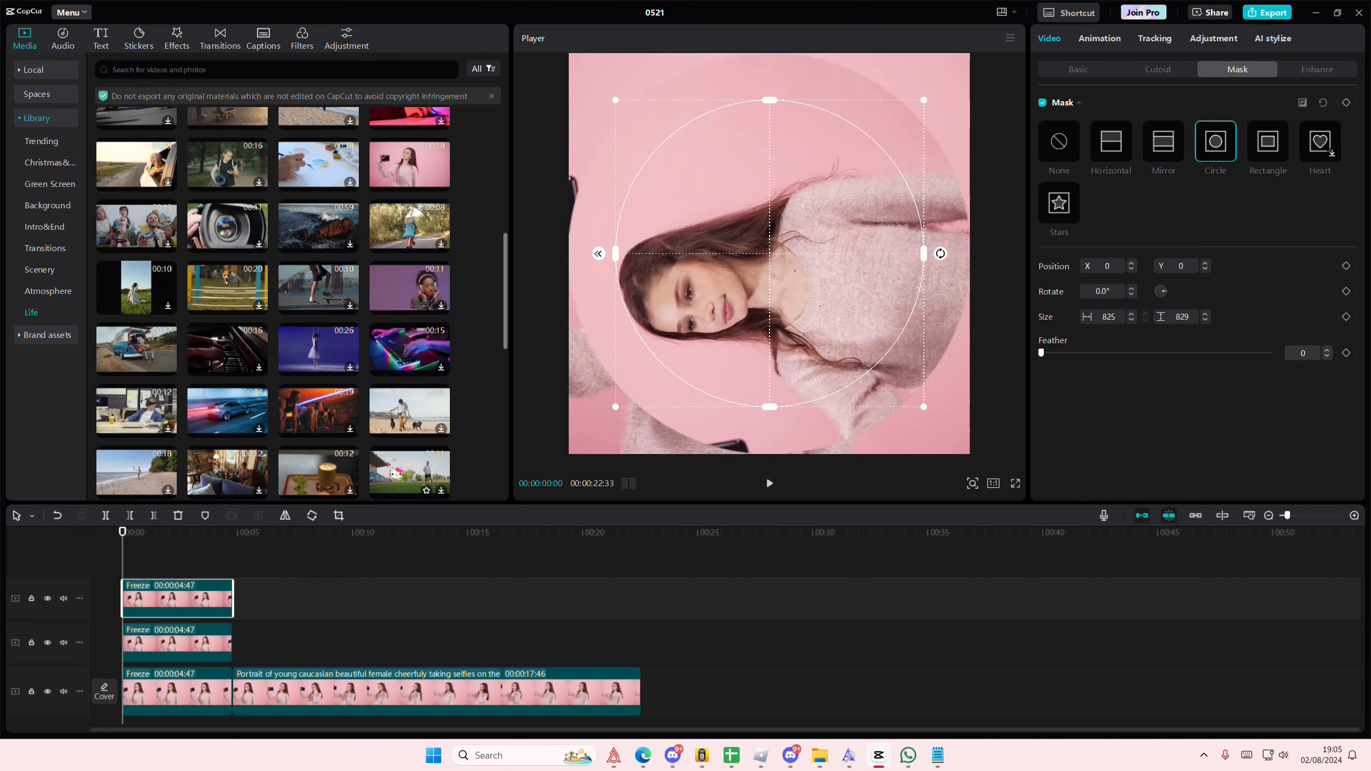
Step: Rotate the layer with the 825 × 829 mask by another 270° so its image is upside down
left_click(313, 516)
left_click(312, 517)
left_click(313, 516)
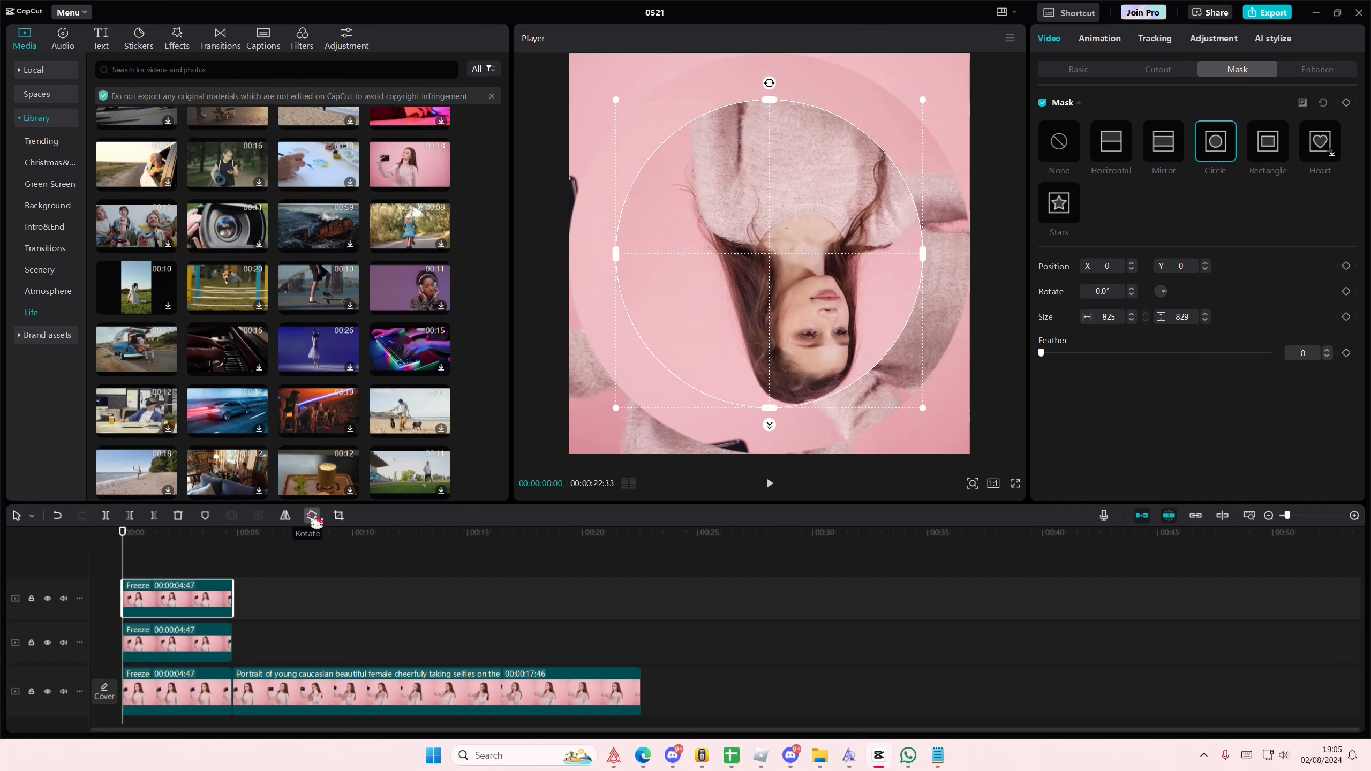
Step: Duplicate the upside-down freeze layer and shrink the new copy's circle mask to about 563 × 565
key("ctrl+c")
key("ctrl+v")
left_click_drag(922, 410, 875, 398)
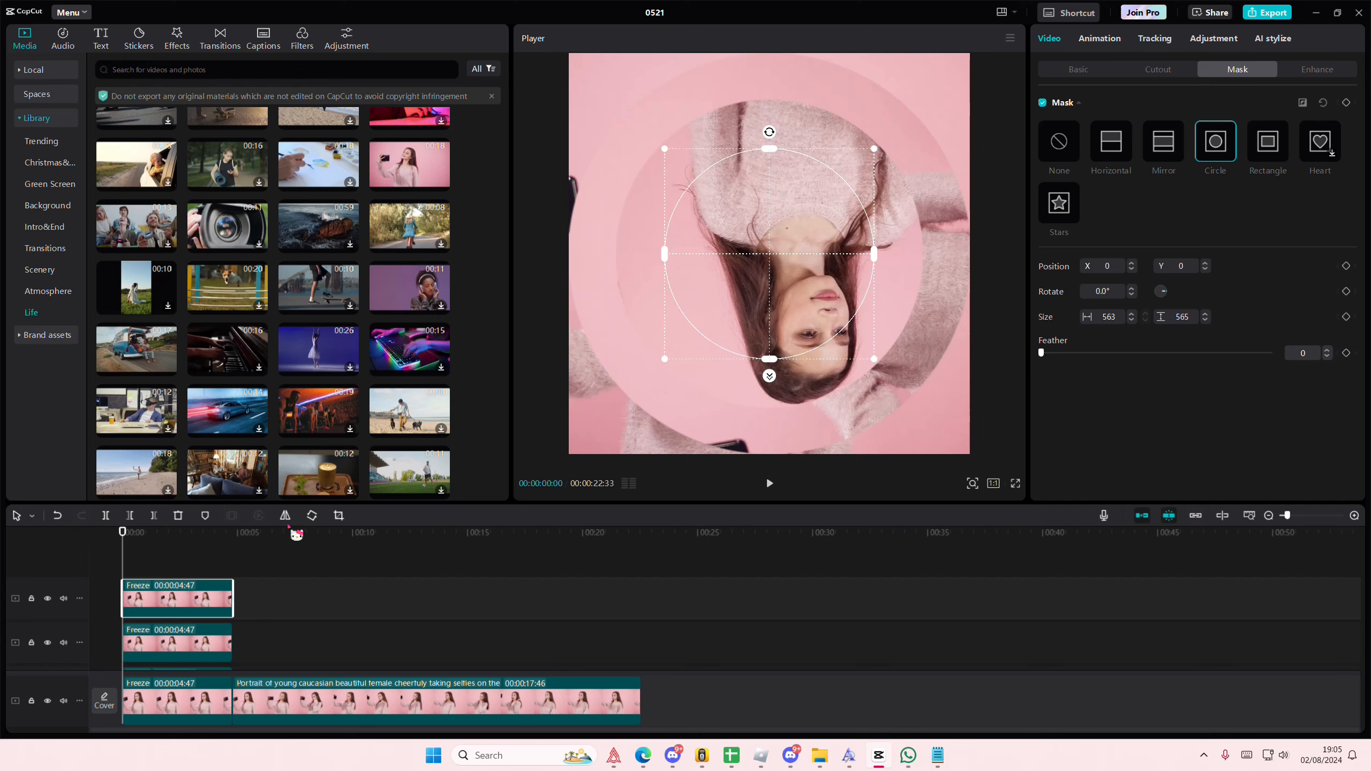
Step: Rotate the layer with the 563 × 565 mask by 270° so the head points sideways
left_click(312, 516)
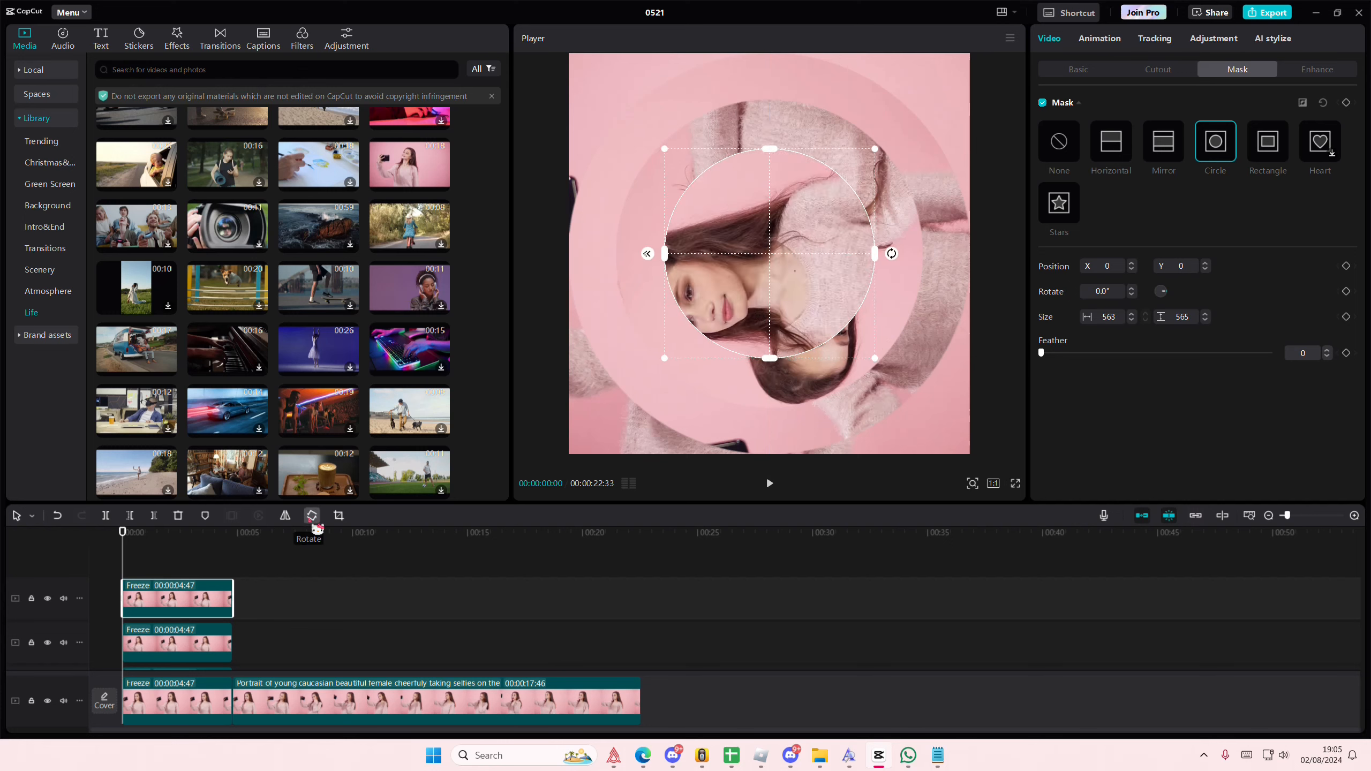
left_click(316, 523)
left_click(315, 523)
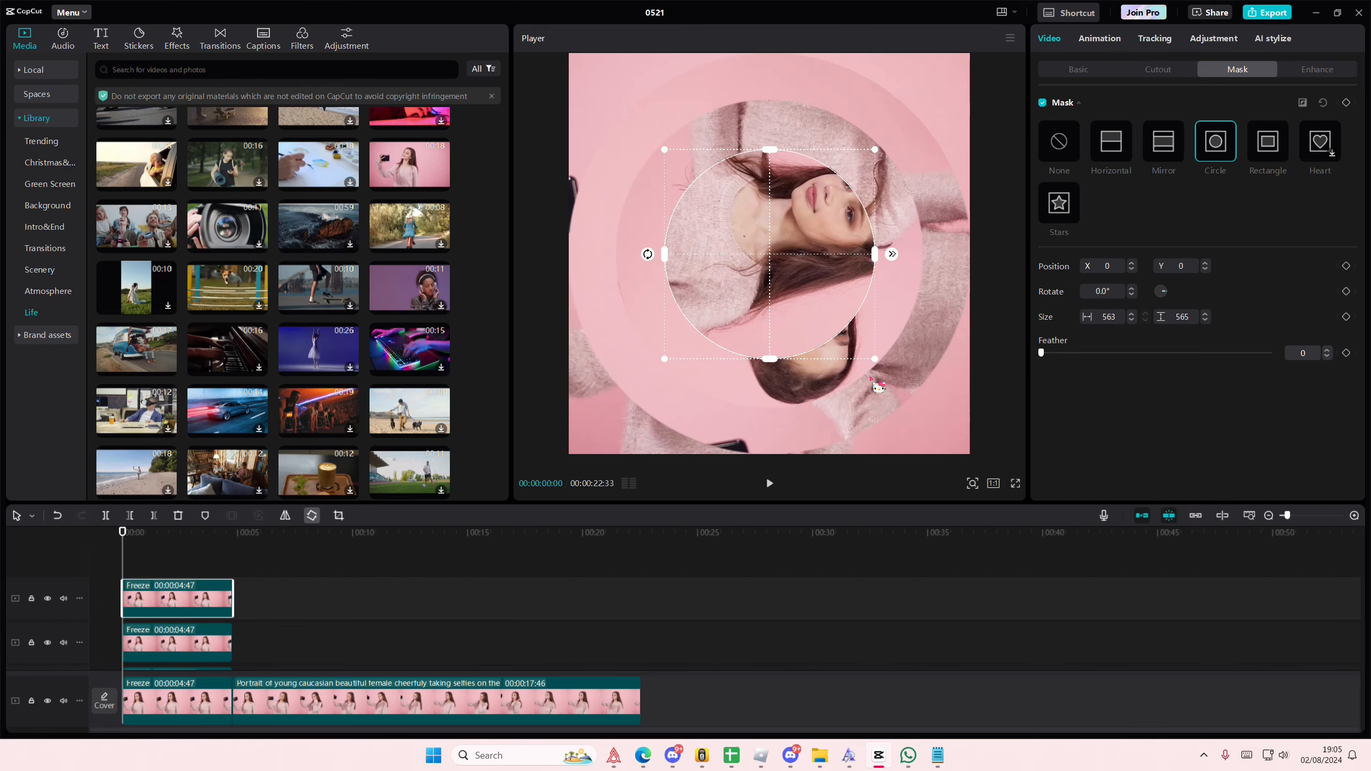
Step: On another duplicate of the freeze layer, shrink the circle mask to about 286 × 288 and rotate the image by six quarter turns
left_click_drag(874, 360, 815, 313)
left_click(316, 521)
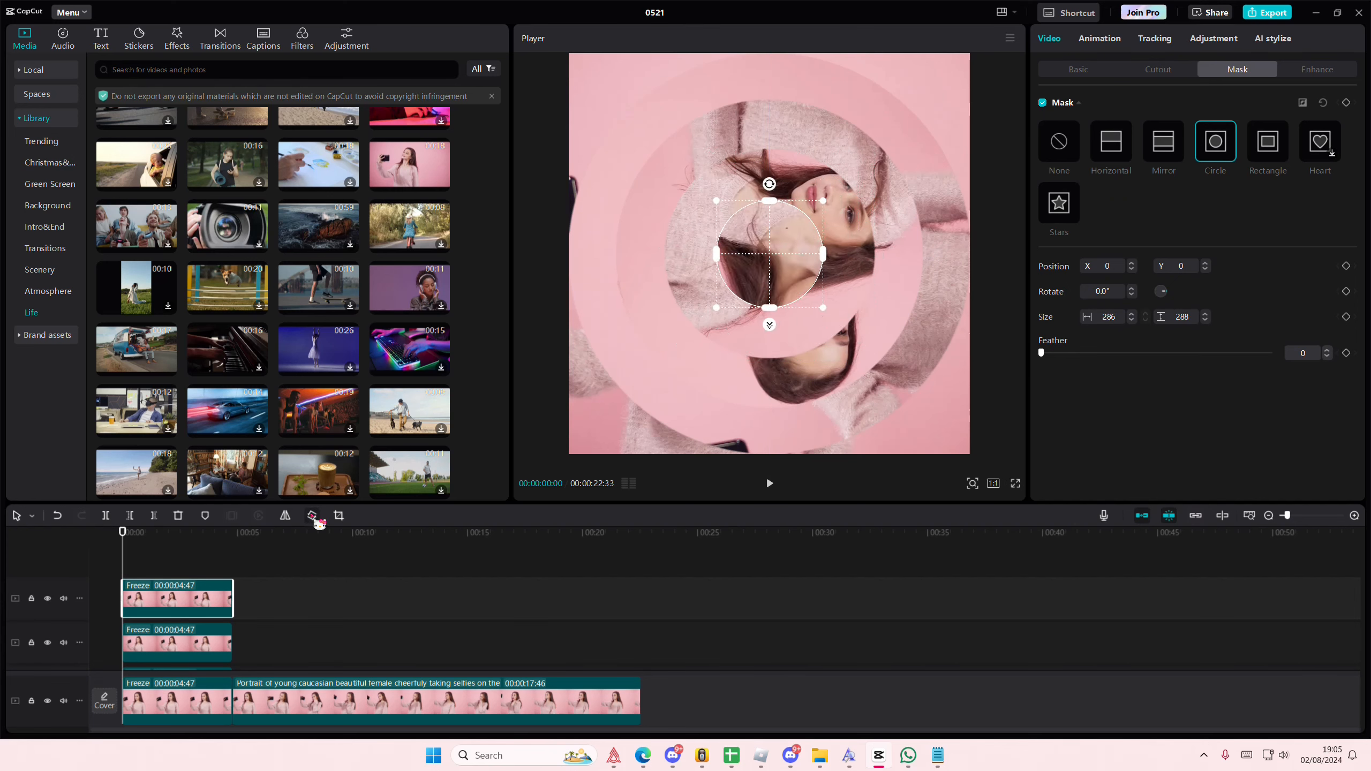
left_click(315, 521)
left_click(315, 520)
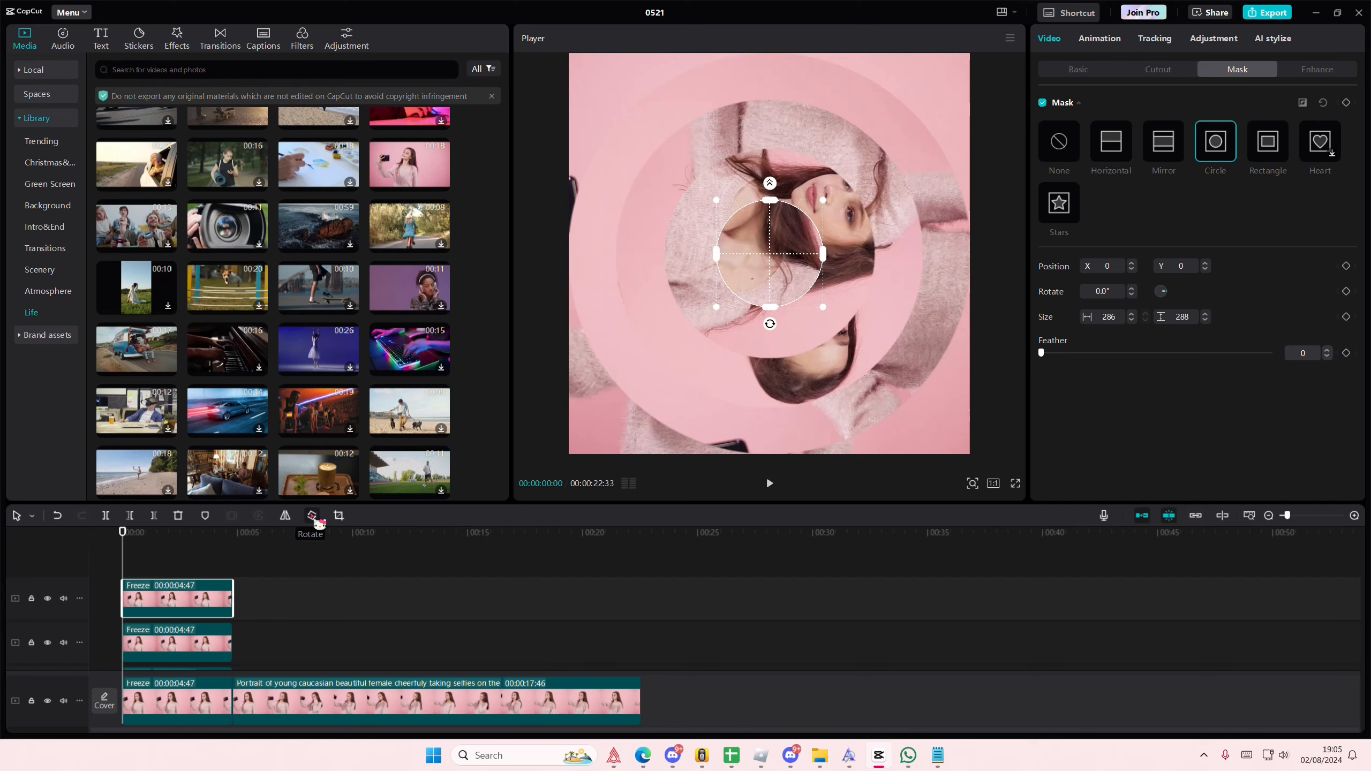
left_click(315, 521)
left_click(315, 521)
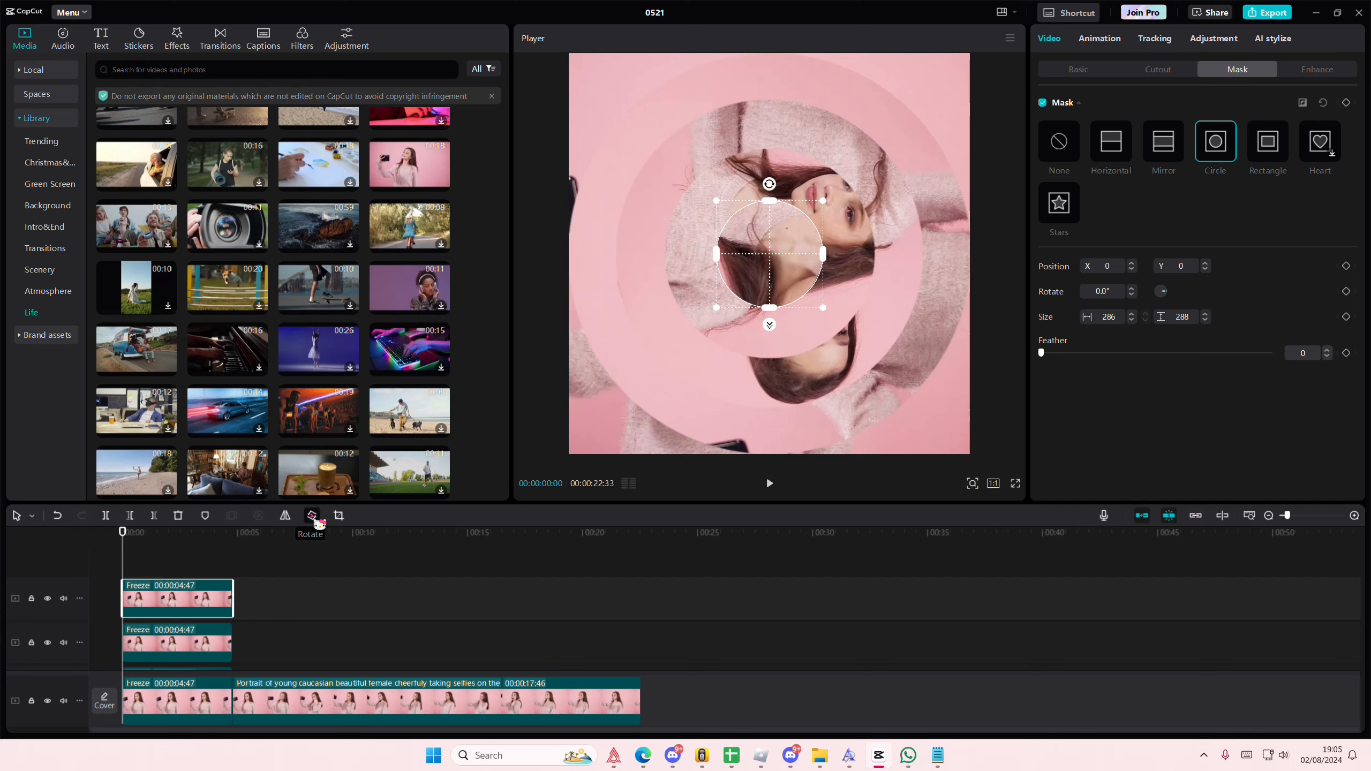
left_click(316, 521)
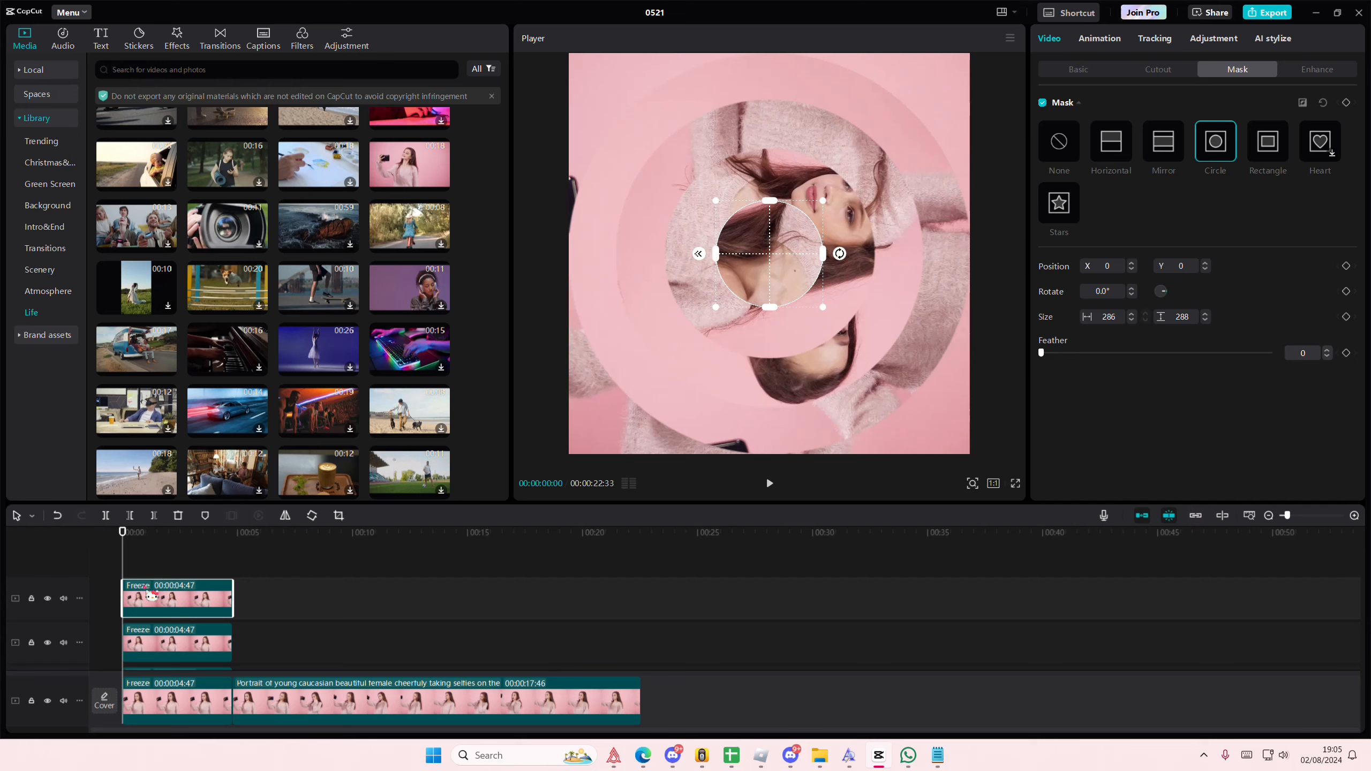
Step: Try to animate the top freeze layer by keyframing its mask at the start and rotating the image at 00:00:04:34
left_click(1347, 105)
left_click(234, 573)
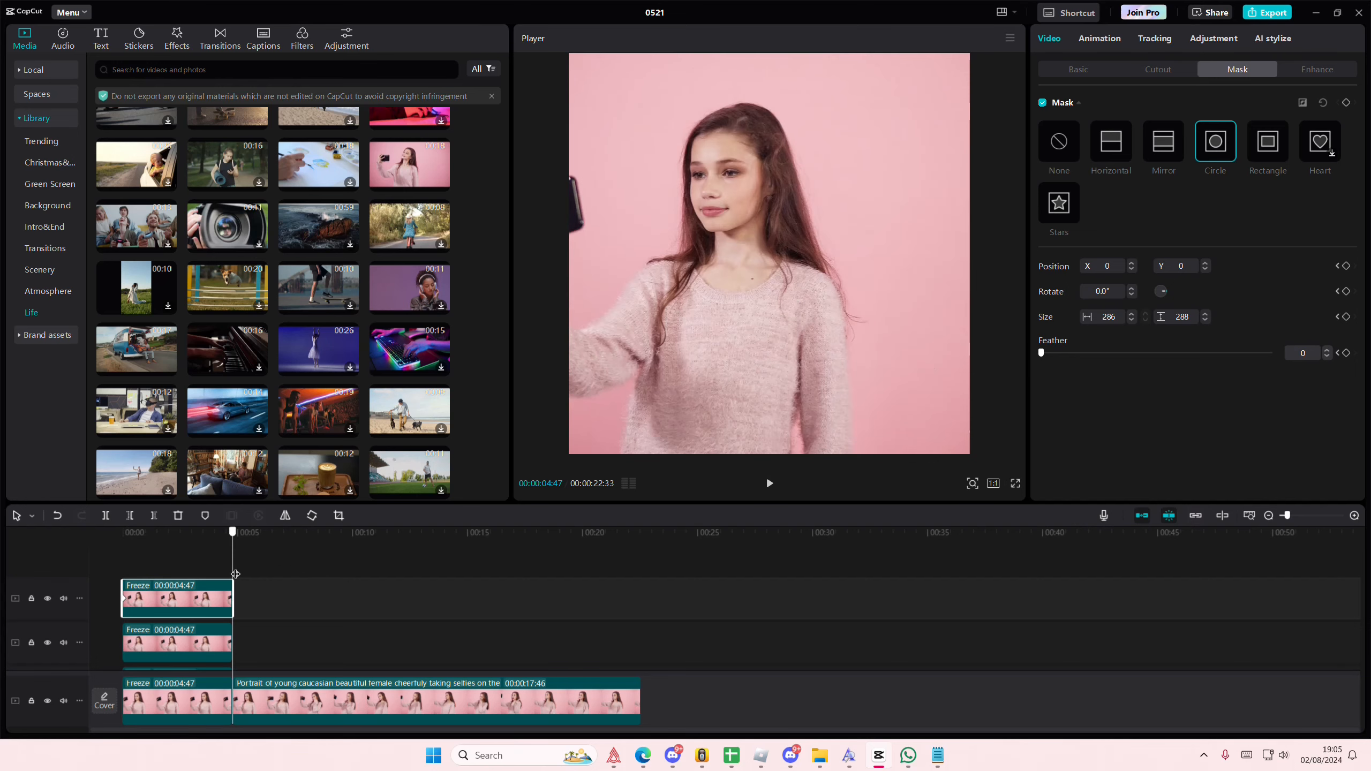
left_click(227, 574)
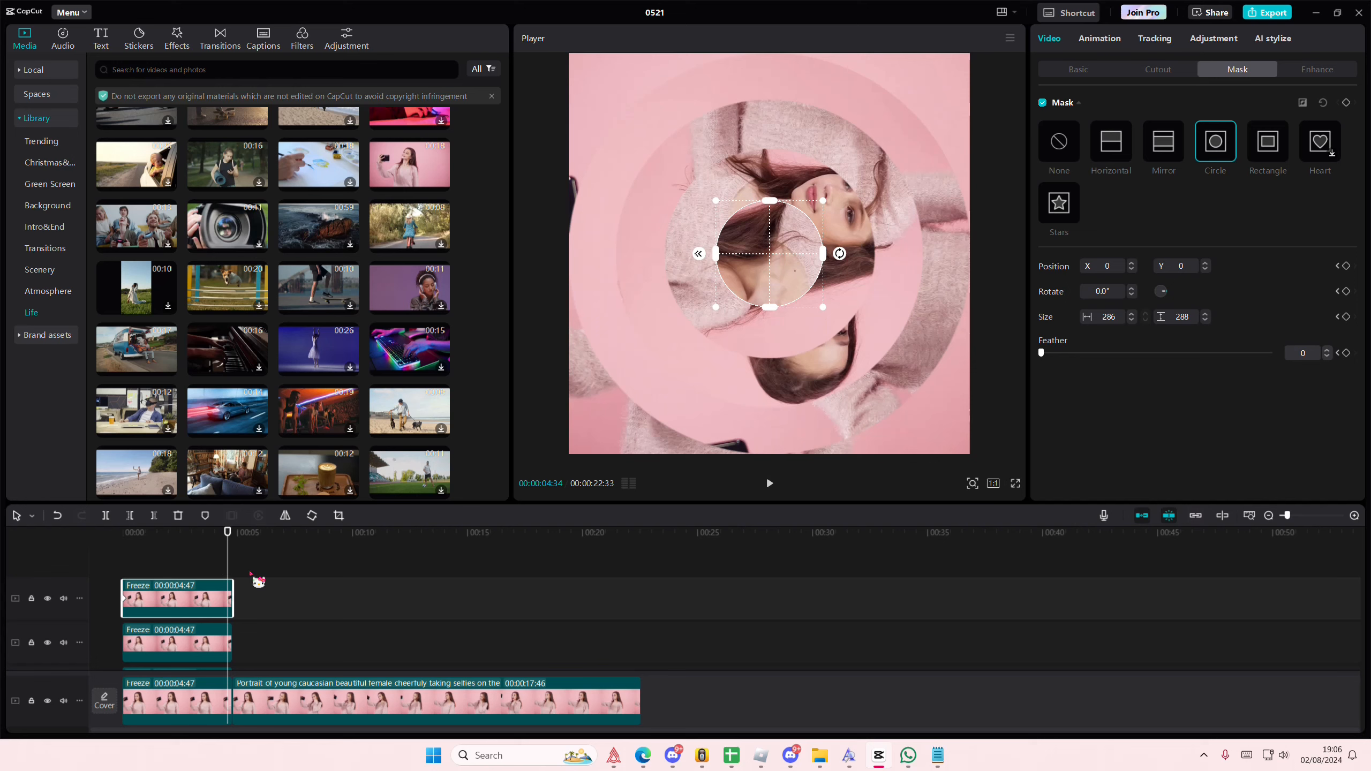
left_click(312, 515)
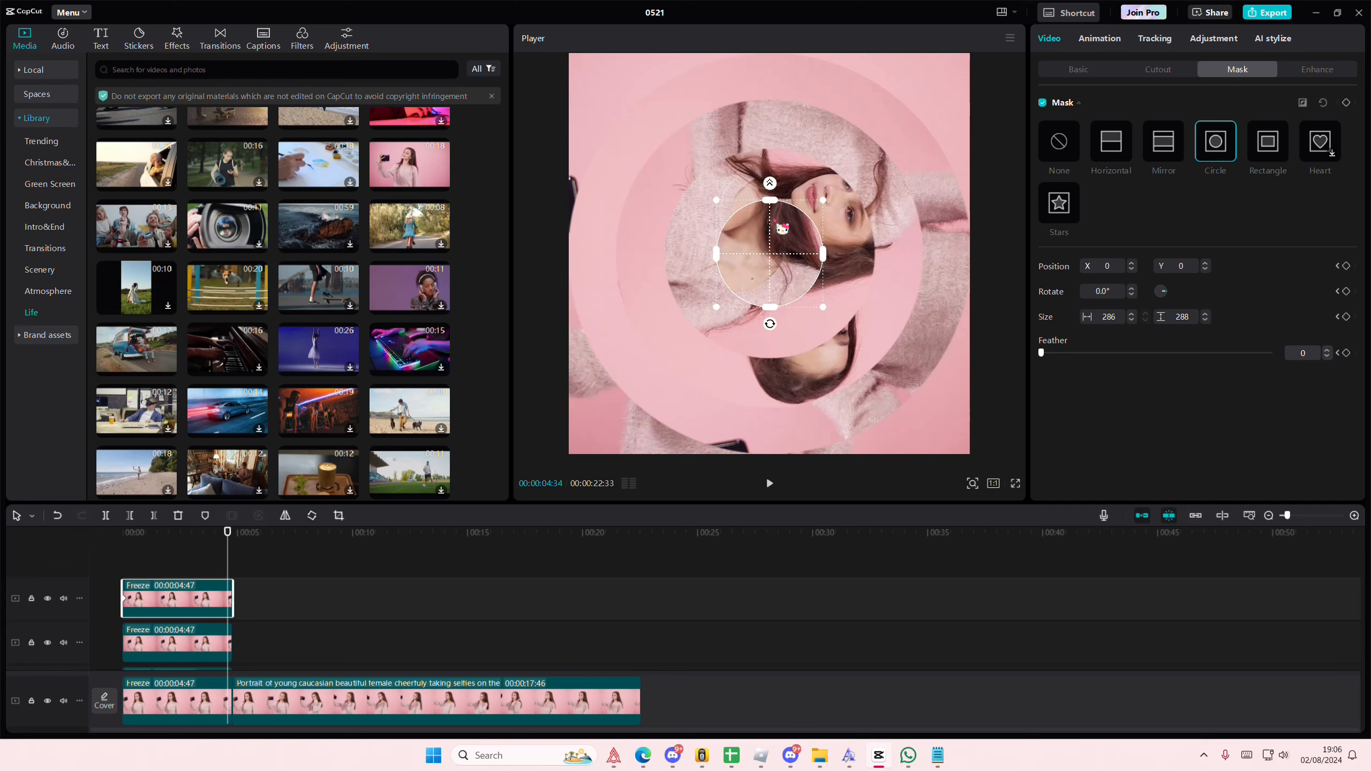
left_click(339, 515)
left_click(924, 524)
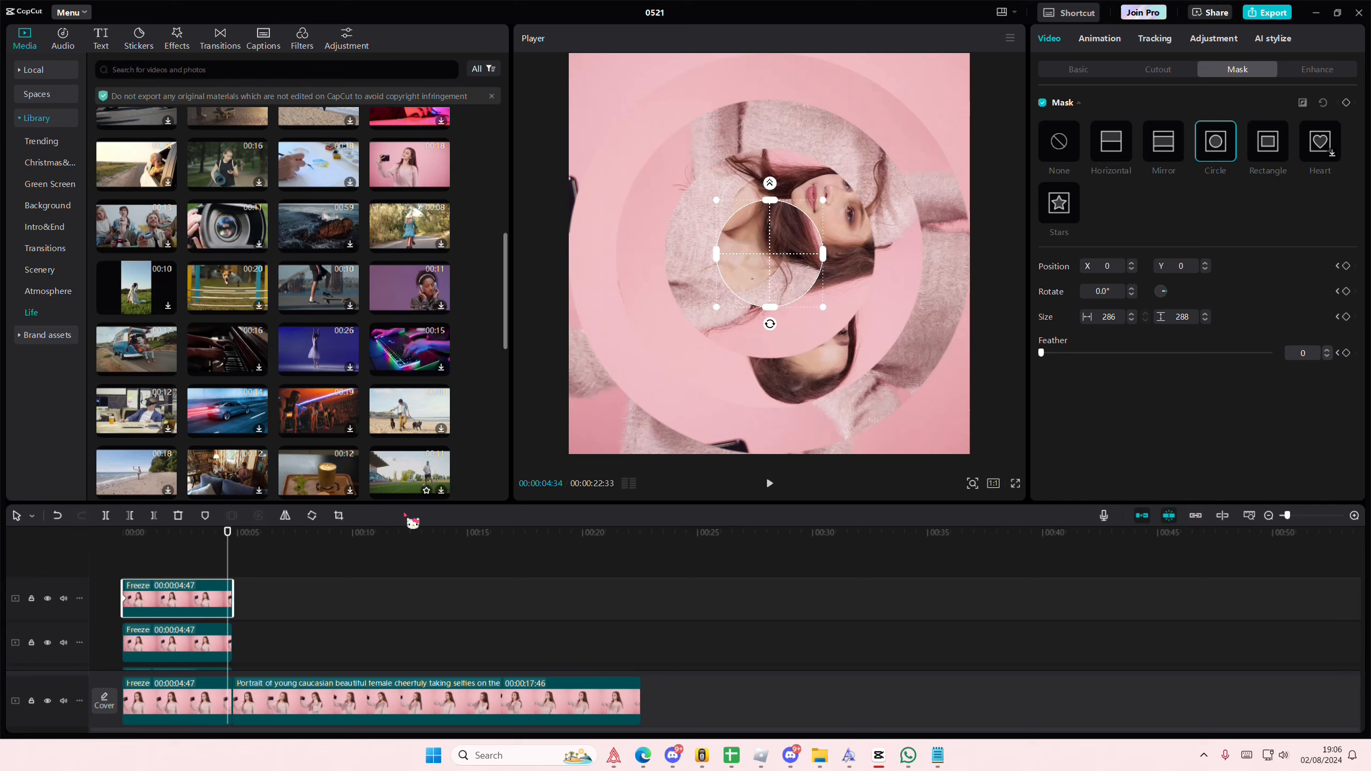
left_click(317, 519)
left_click(317, 519)
left_click(317, 519)
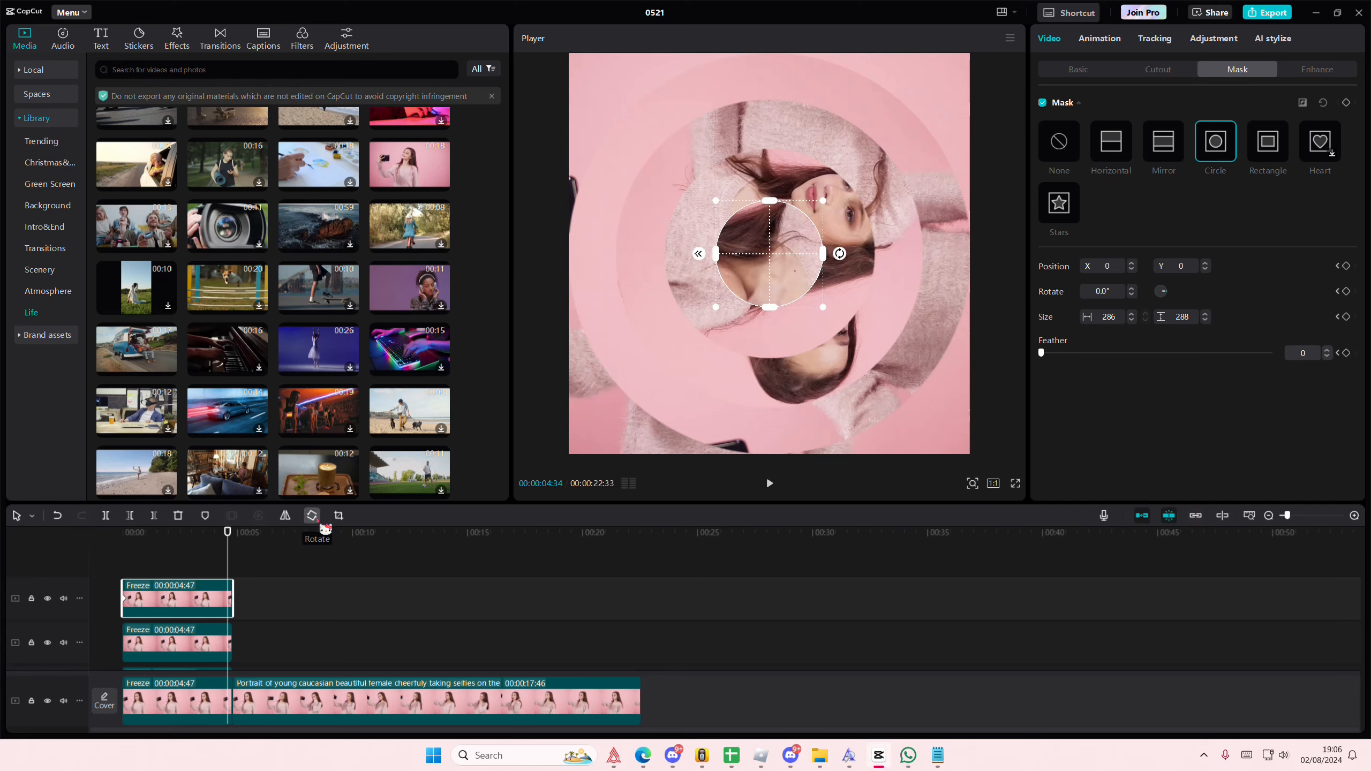
left_click(317, 519)
Step: Scrub through the freeze section to check whether the innermost circle's rotation is animated
left_click(197, 565)
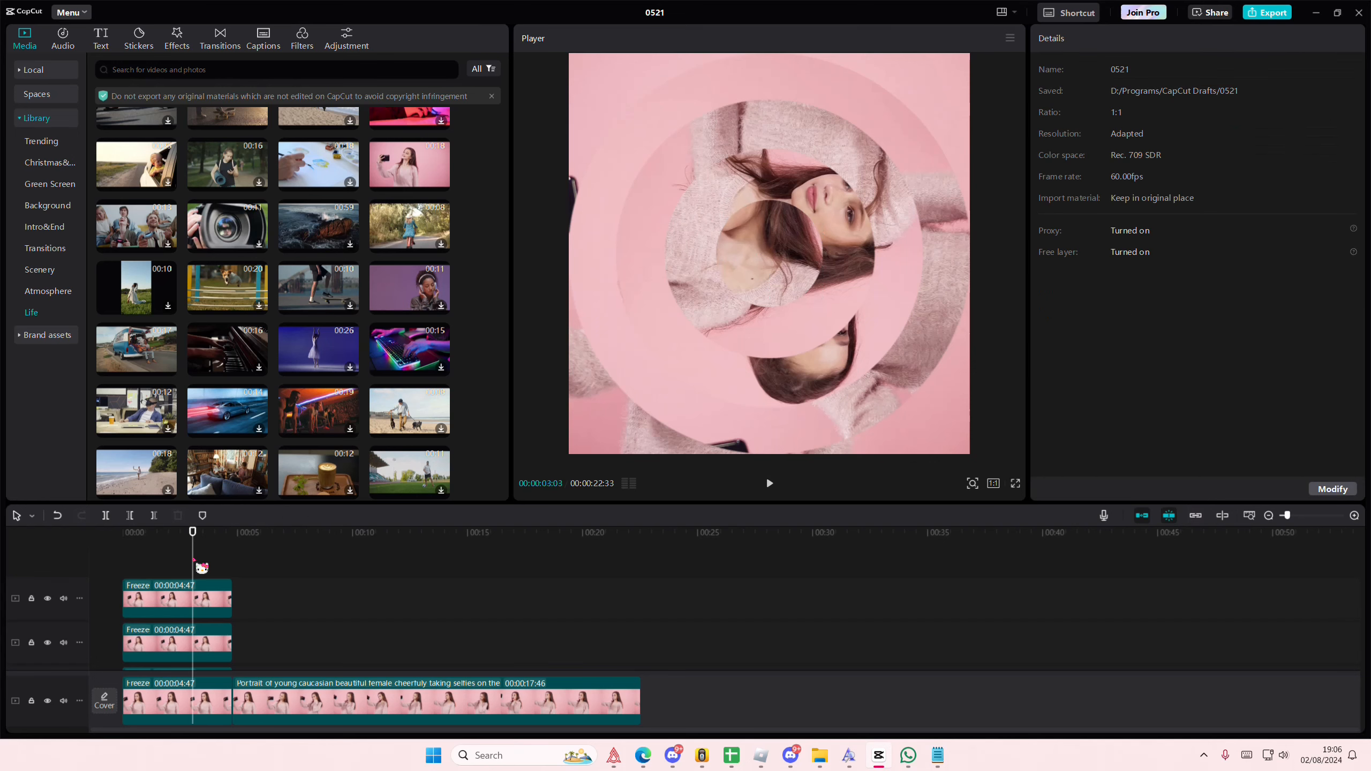
left_click(122, 566)
left_click(184, 592)
left_click(183, 571)
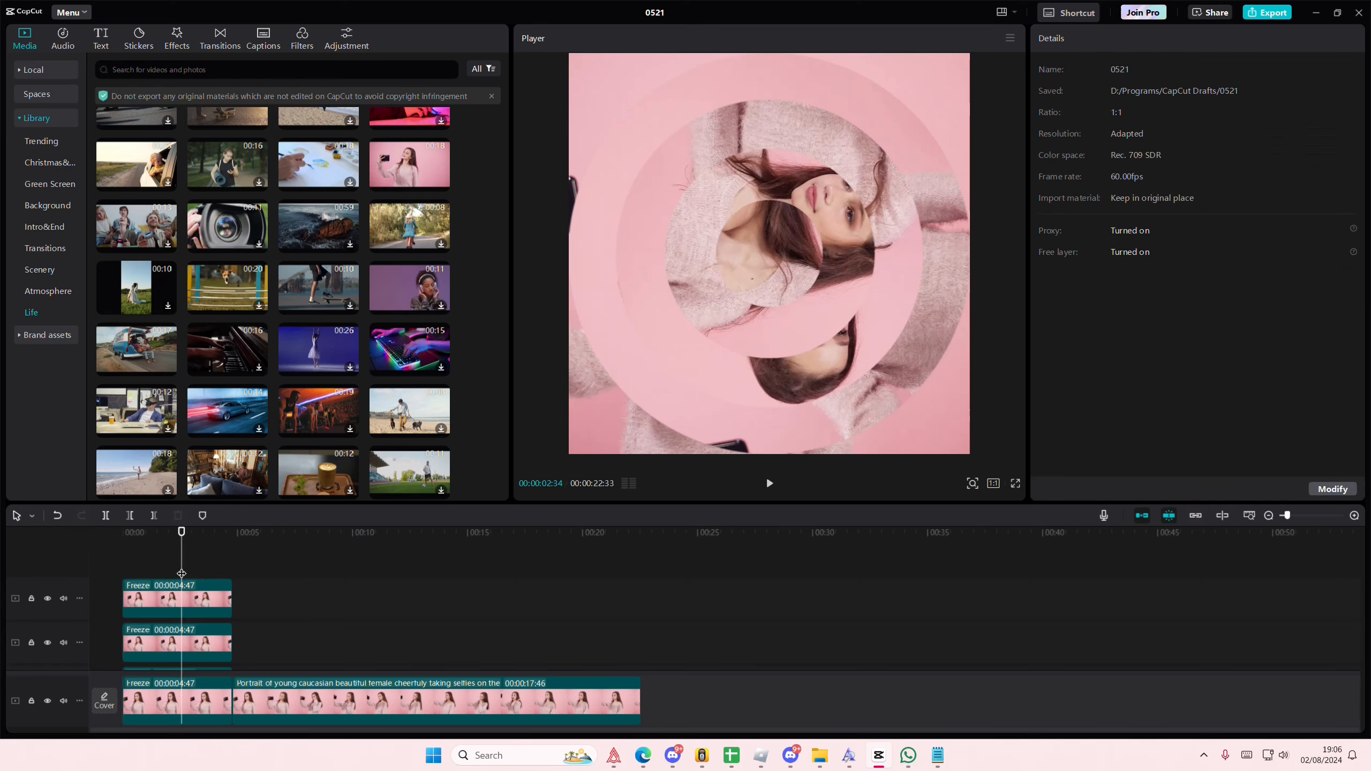
left_click(123, 570)
left_click(155, 588)
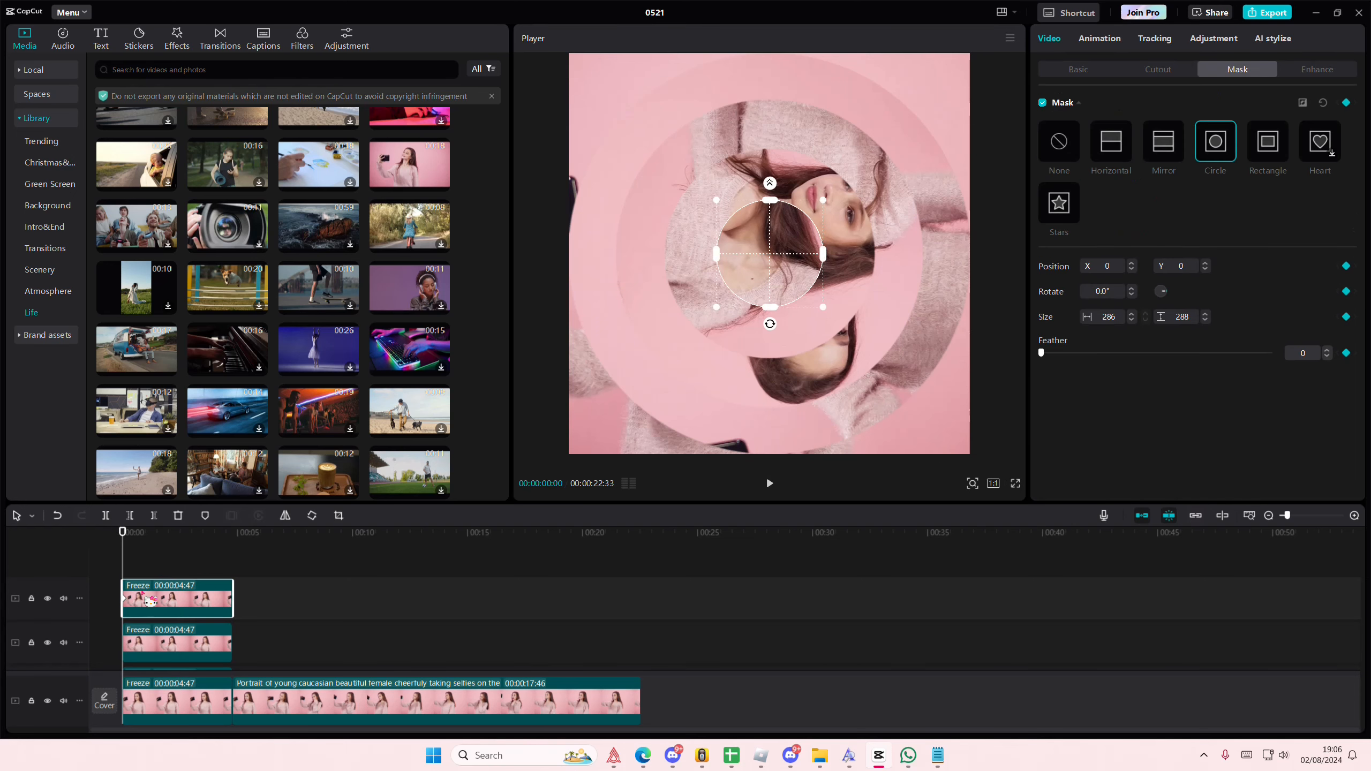
Step: Undo the extra rotations and the mask keyframe on the top freeze layer
key("ctrl+z")
key("ctrl+z")
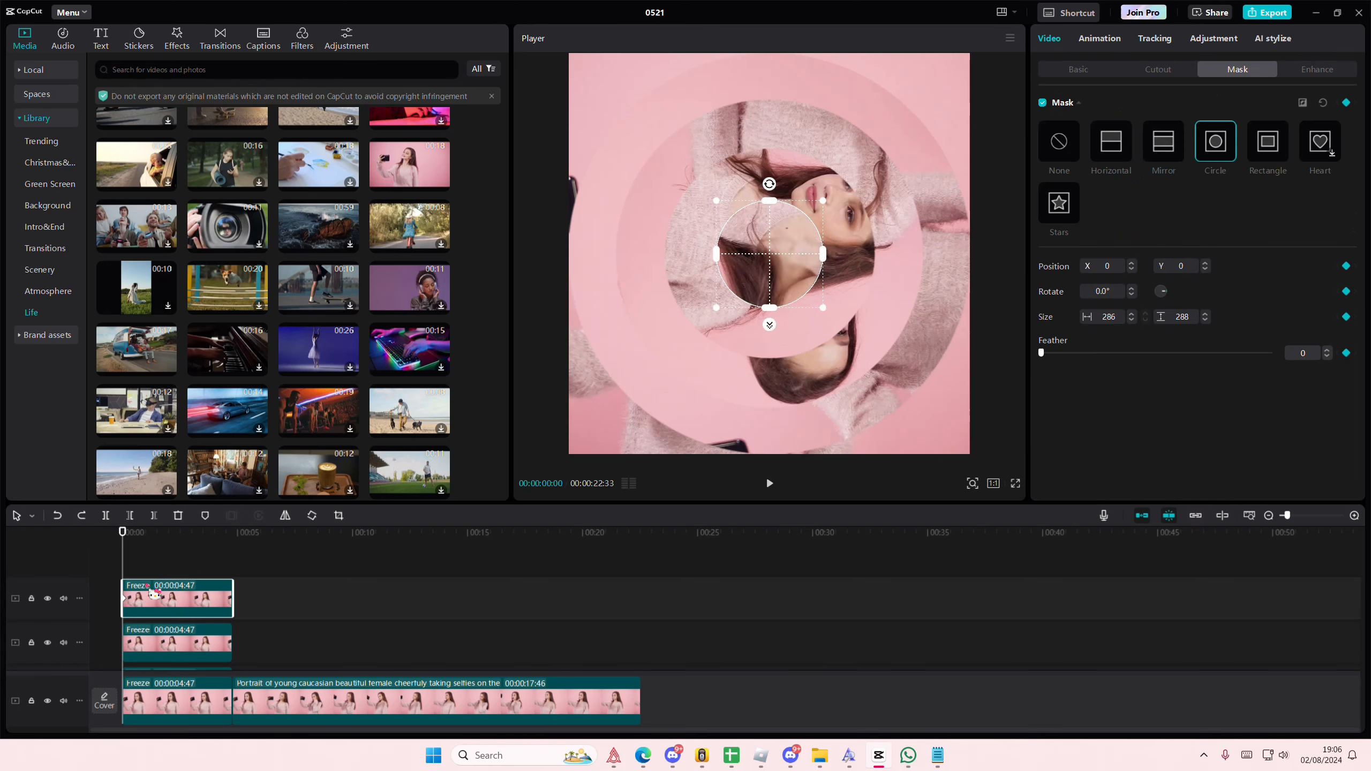
key("ctrl+z")
key("ctrl+z")
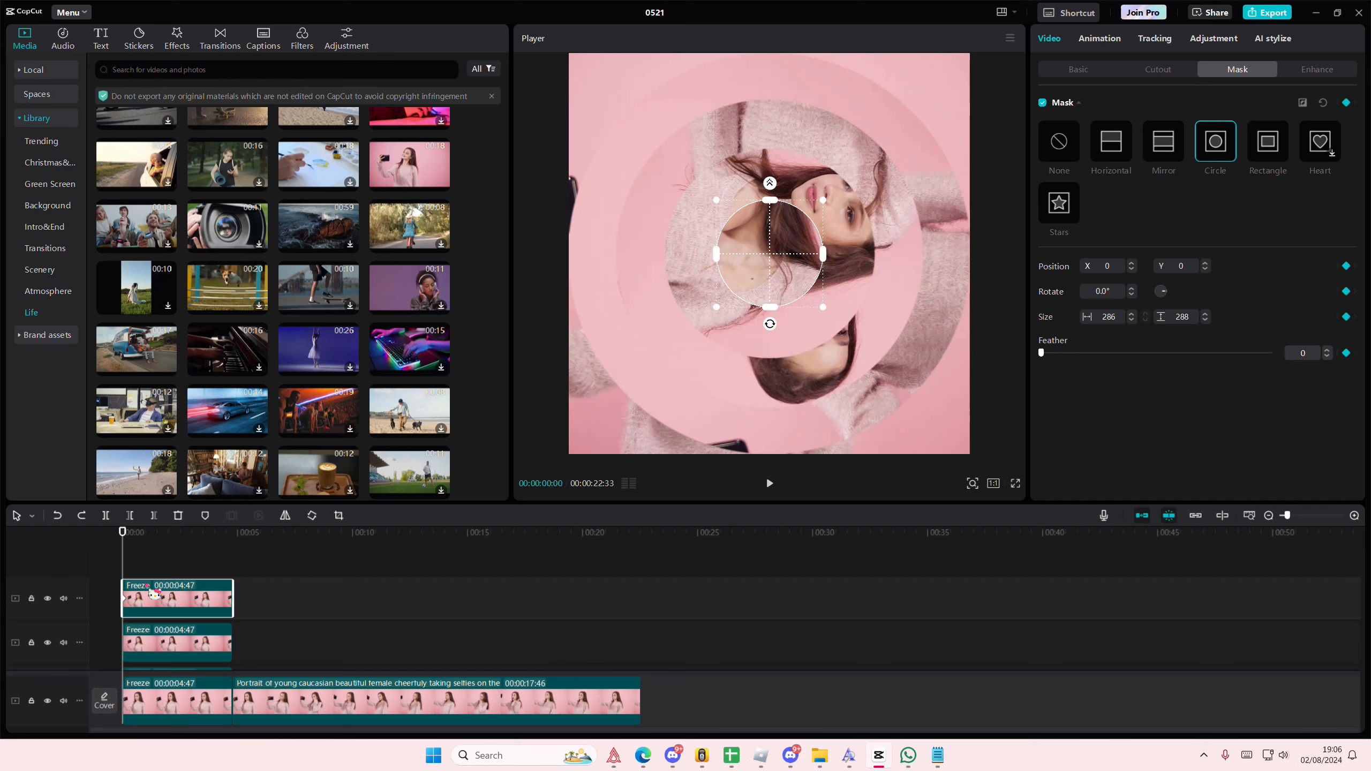
key("ctrl+z")
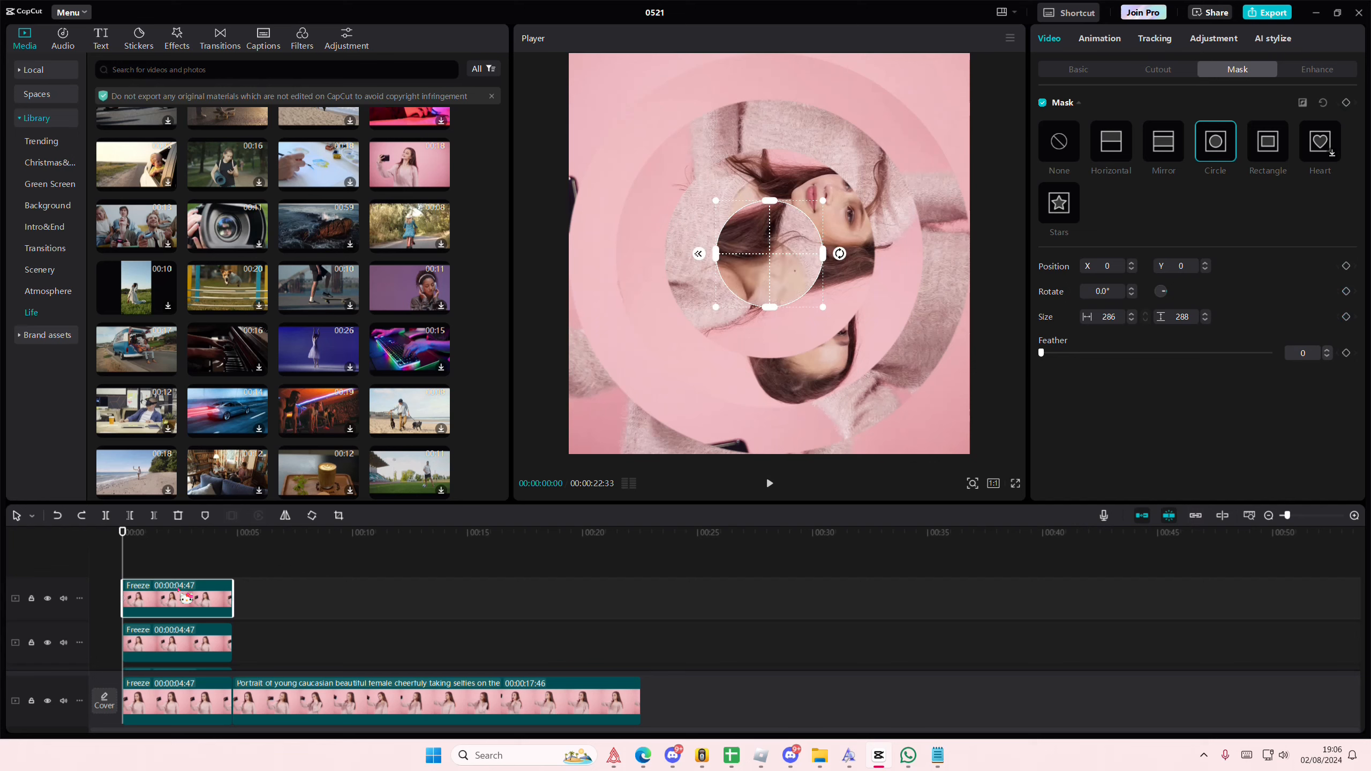
Step: Keyframe the top freeze layer's position and size at its start, then rotate it to 1440° at 00:00:04:27
left_click(1059, 69)
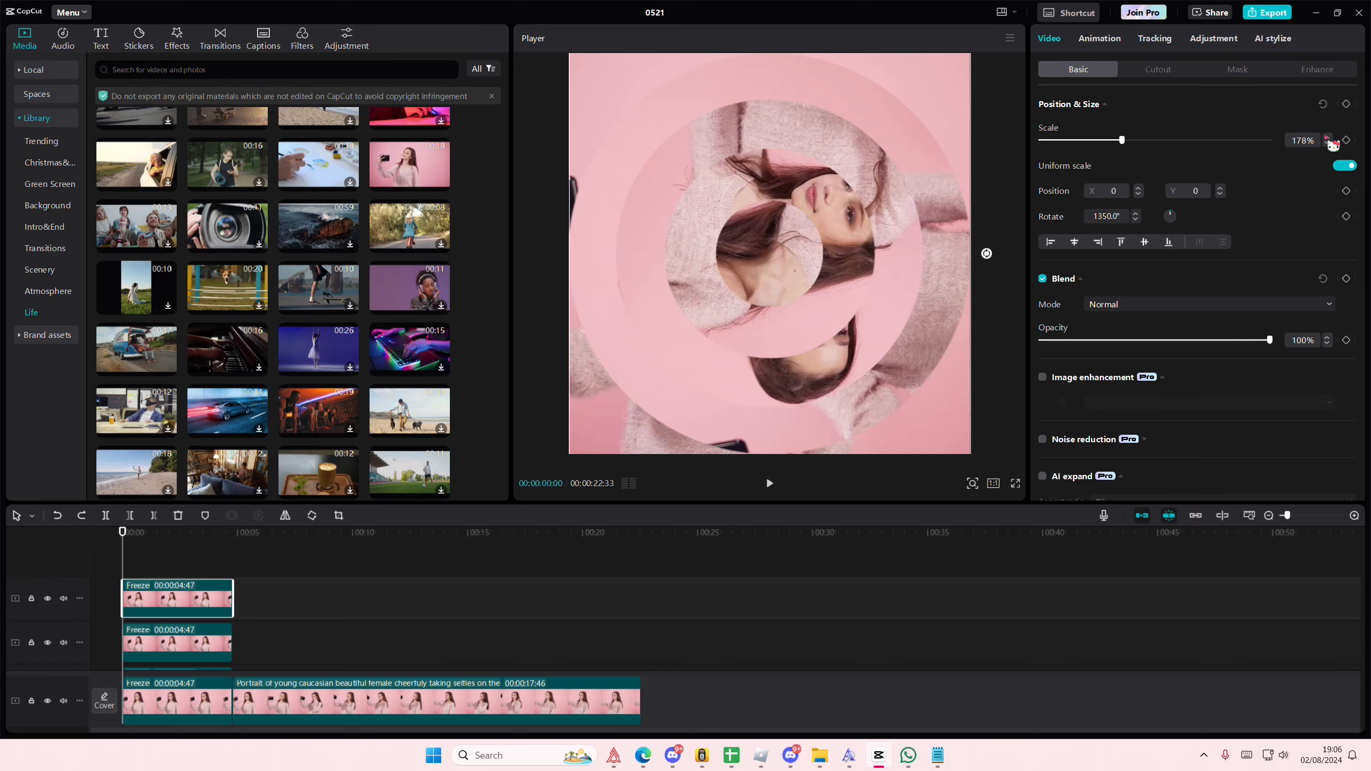
left_click_drag(199, 562, 224, 603)
left_click(224, 594)
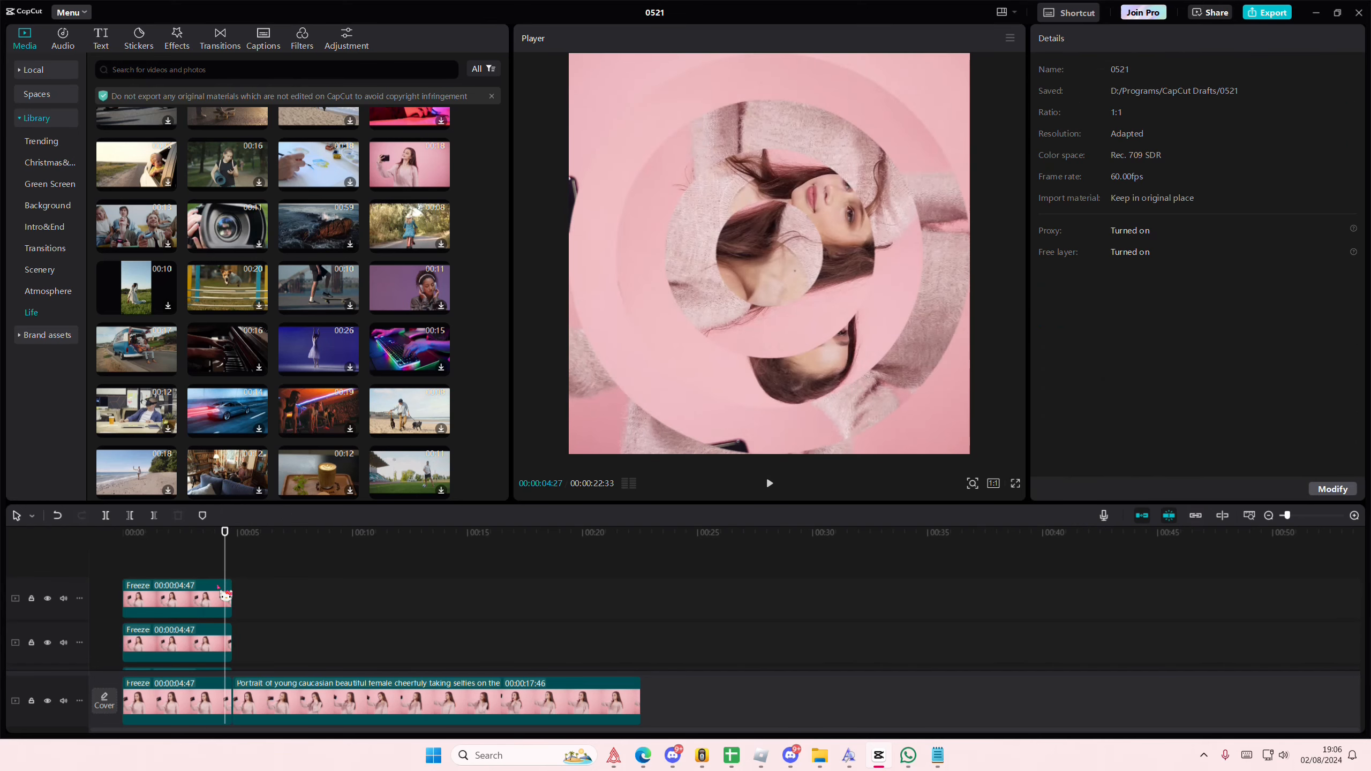
left_click(314, 517)
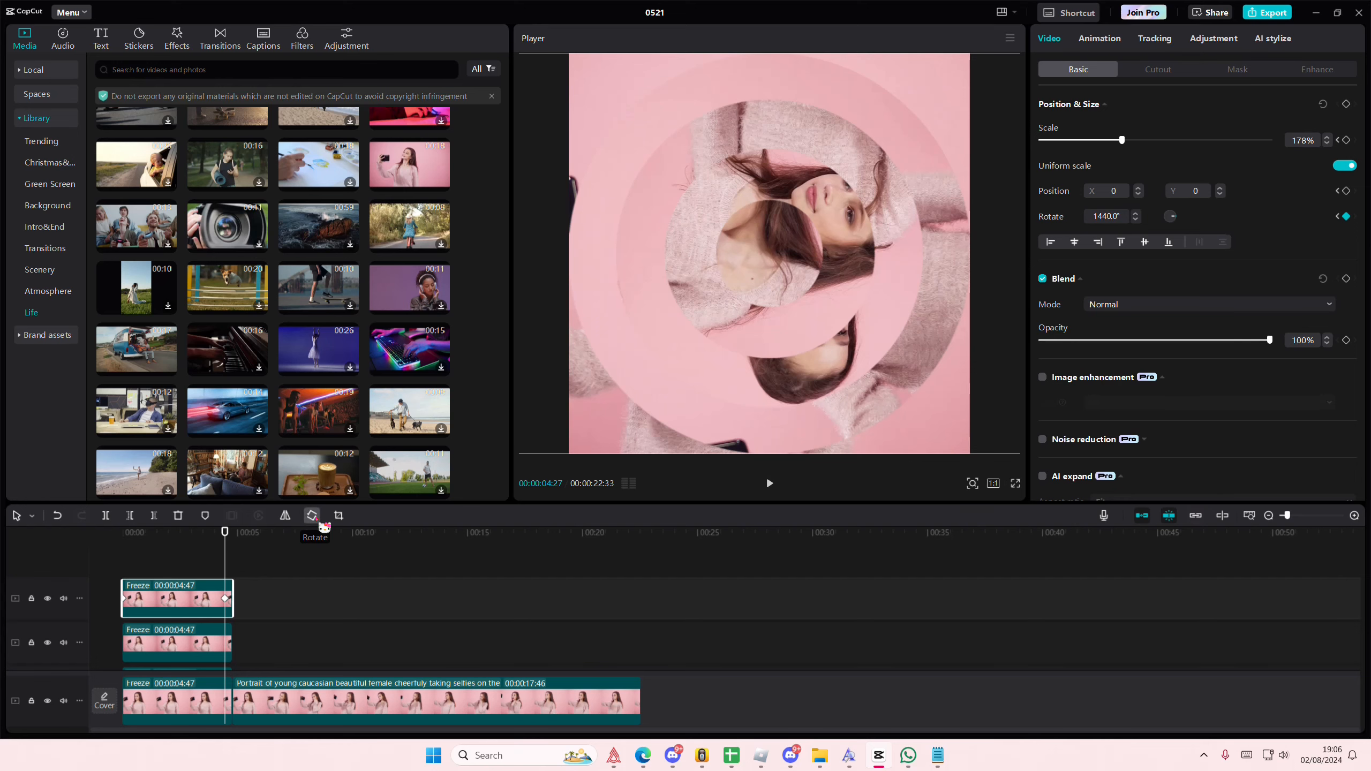
Step: Rotate the top freeze layer another full turn in 90° increments at 00:00:04:27
left_click(318, 521)
left_click(323, 525)
left_click(323, 525)
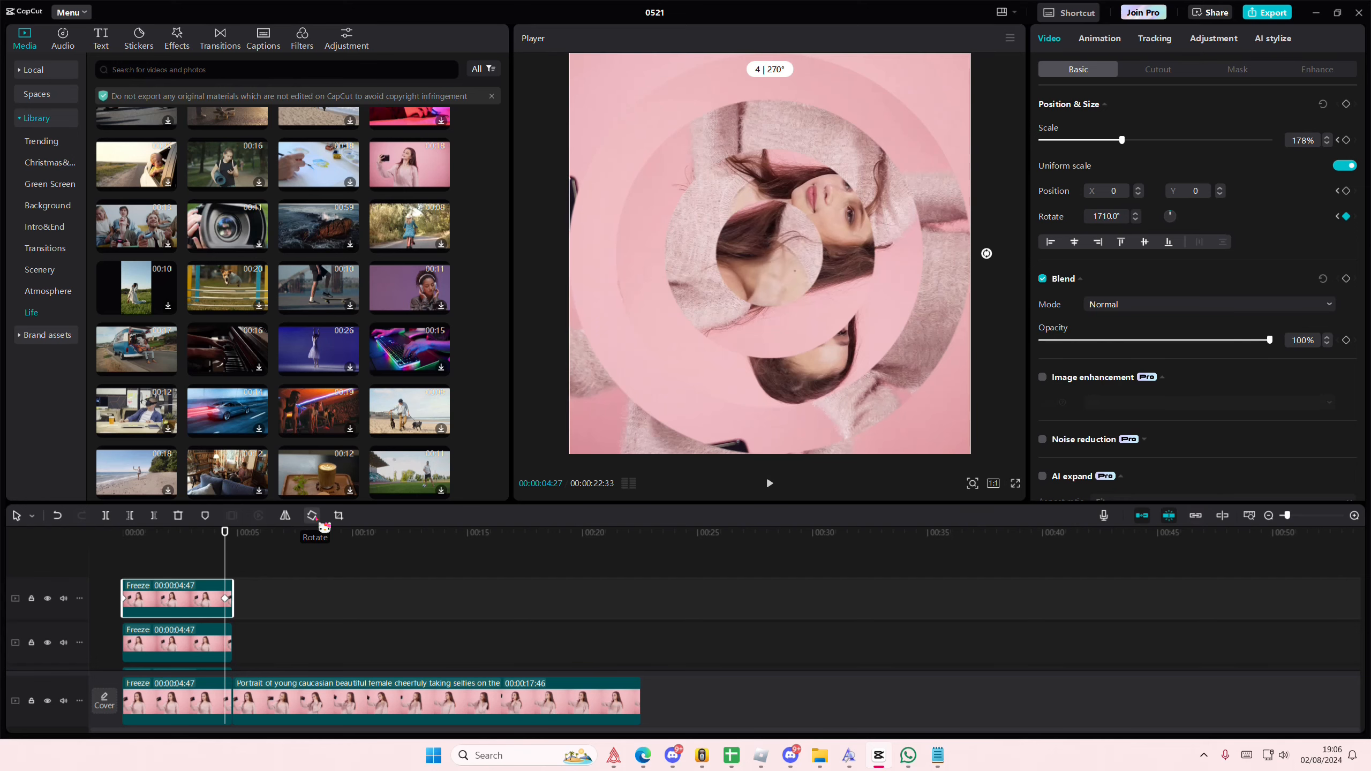
left_click(323, 525)
Step: Keyframe the second freeze layer's position and size at its start
left_click(114, 562)
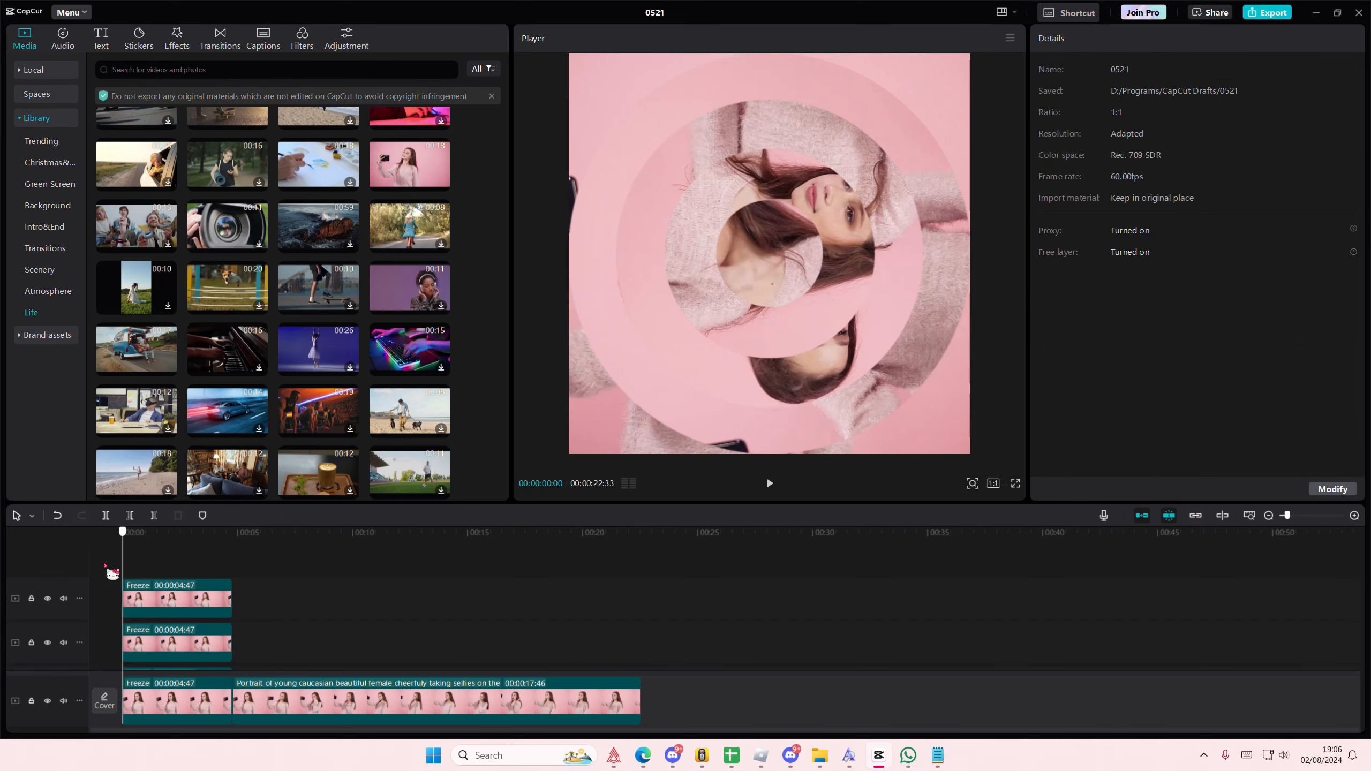
mouse_move(123, 572)
left_mouse_down()
mouse_move(242, 581)
mouse_move(113, 590)
left_mouse_up()
left_click(139, 643)
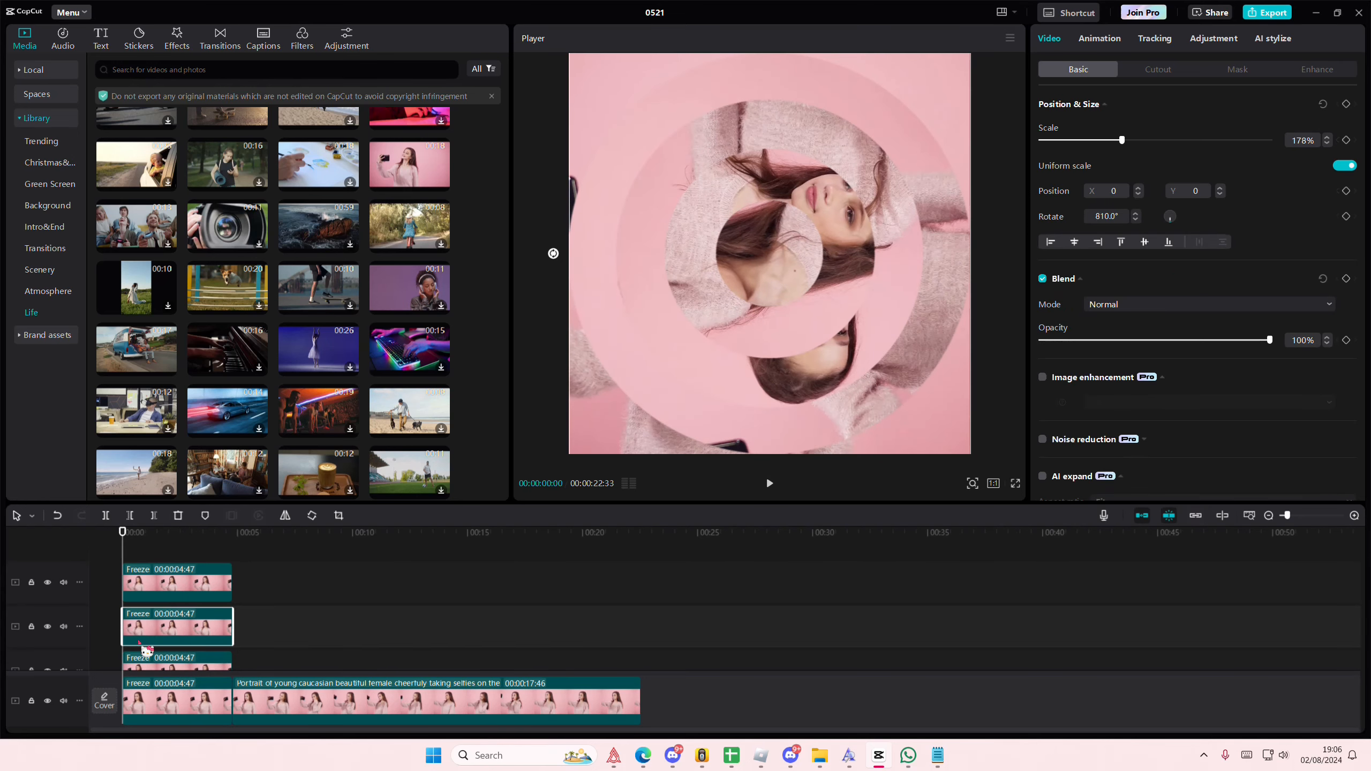
left_click(1345, 104)
left_click(113, 578)
Step: Rotate the second freeze layer to 1080° at 00:00:04:33
left_click_drag(181, 553, 232, 566)
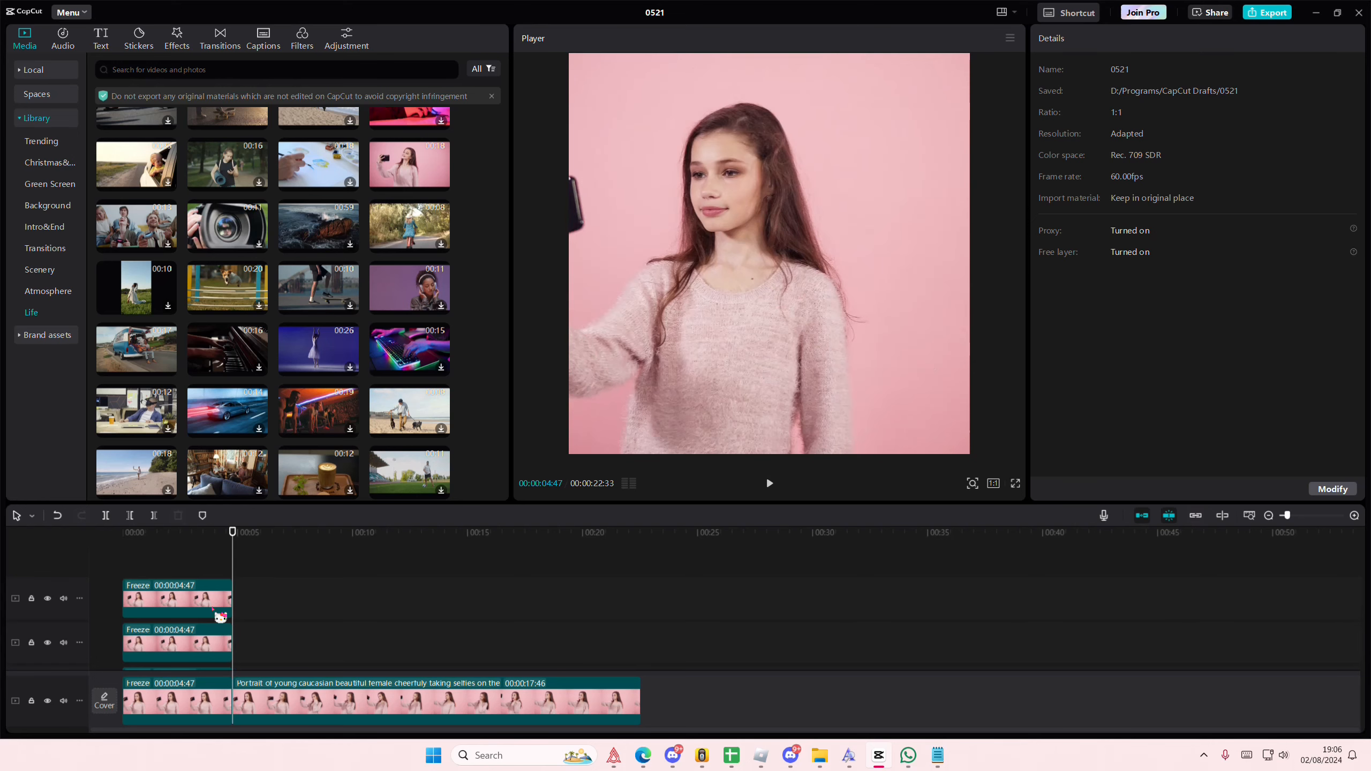
left_click(210, 641)
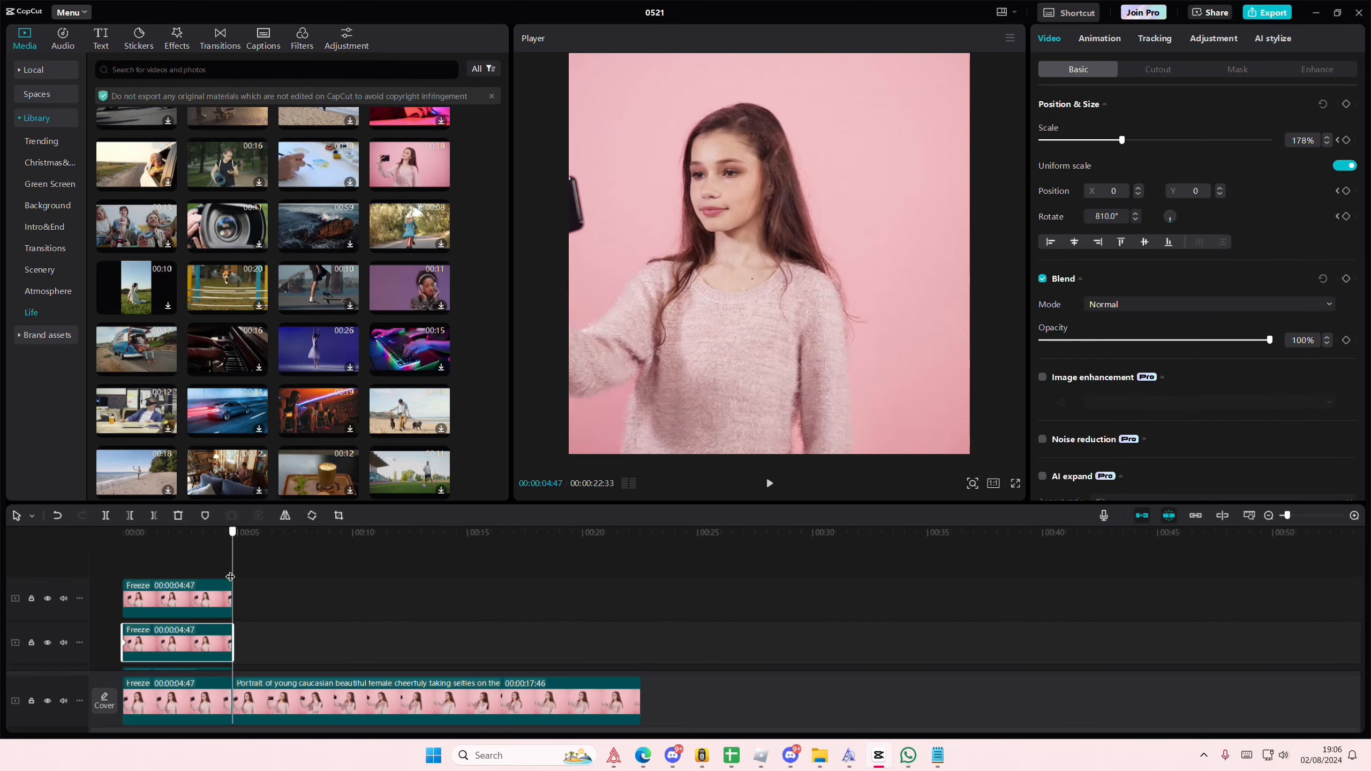
left_click_drag(228, 577, 227, 577)
left_click(312, 515)
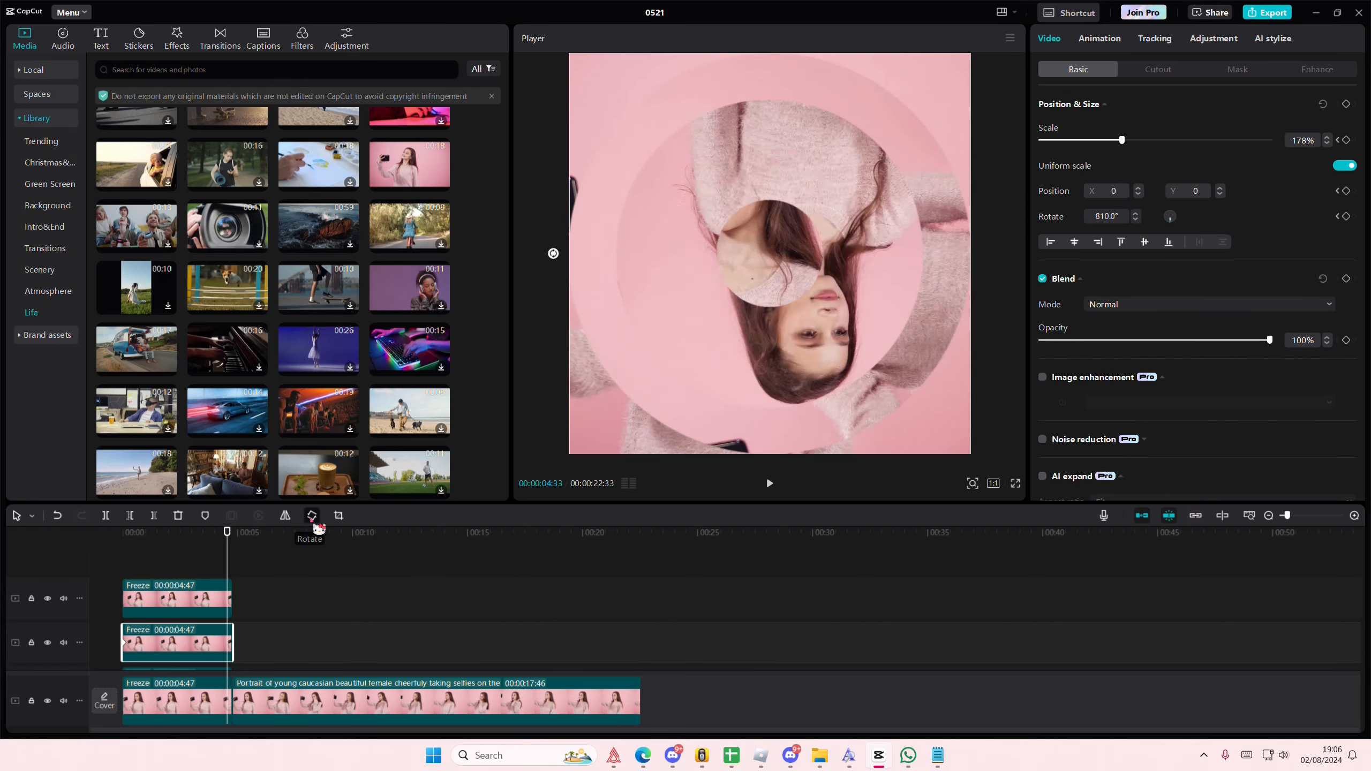
left_click(313, 515)
left_click(312, 515)
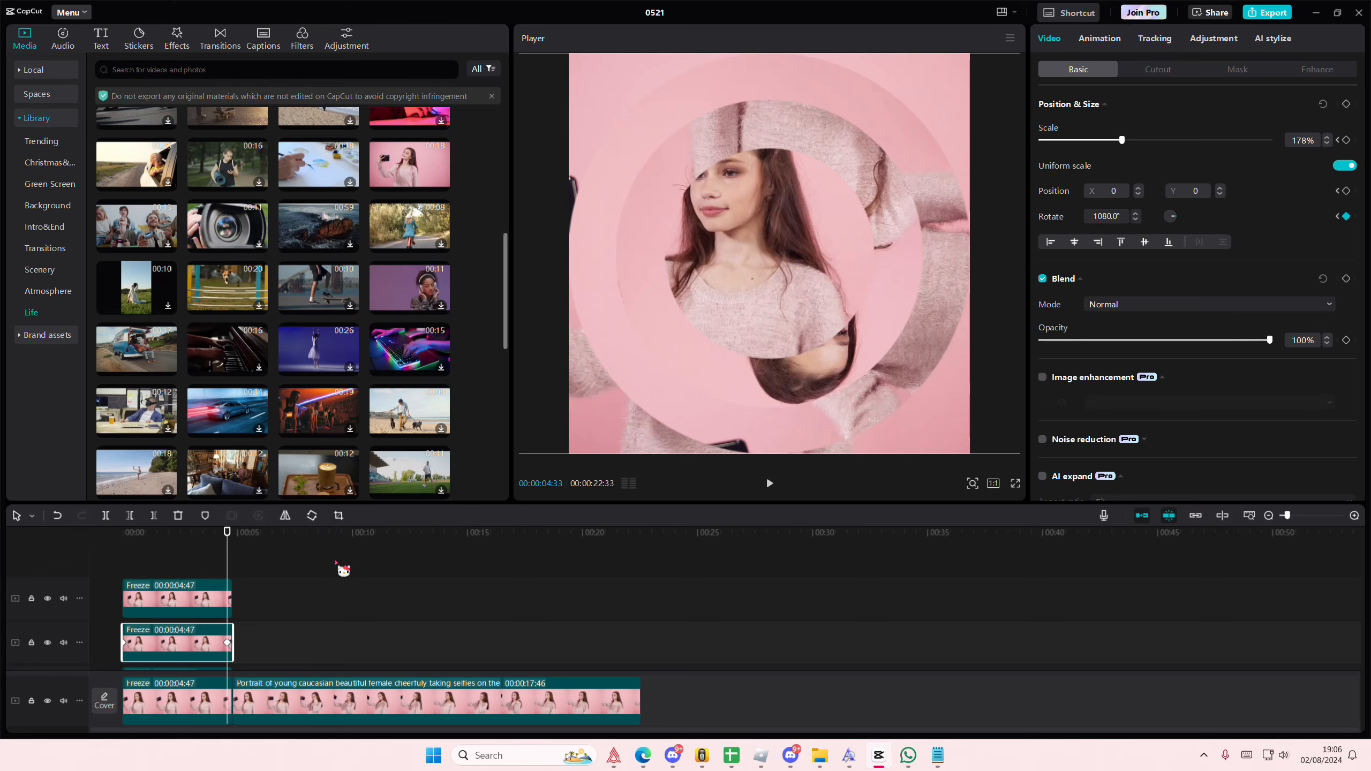
Step: Keyframe the third freeze layer's position and size at its start, then rotate it to 720° at 00:00:04:36
scroll(342, 566, "down", 3)
left_click_drag(228, 536, 123, 534)
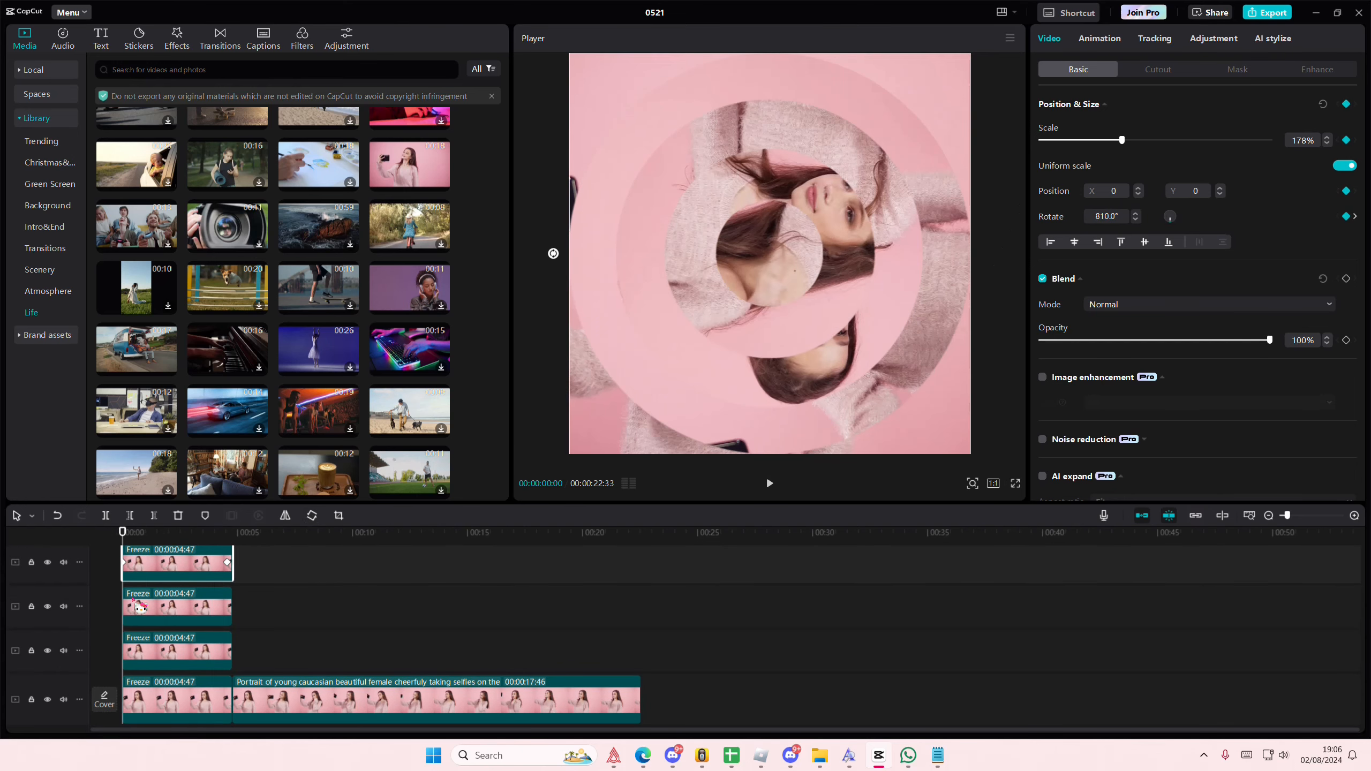
left_click(143, 610)
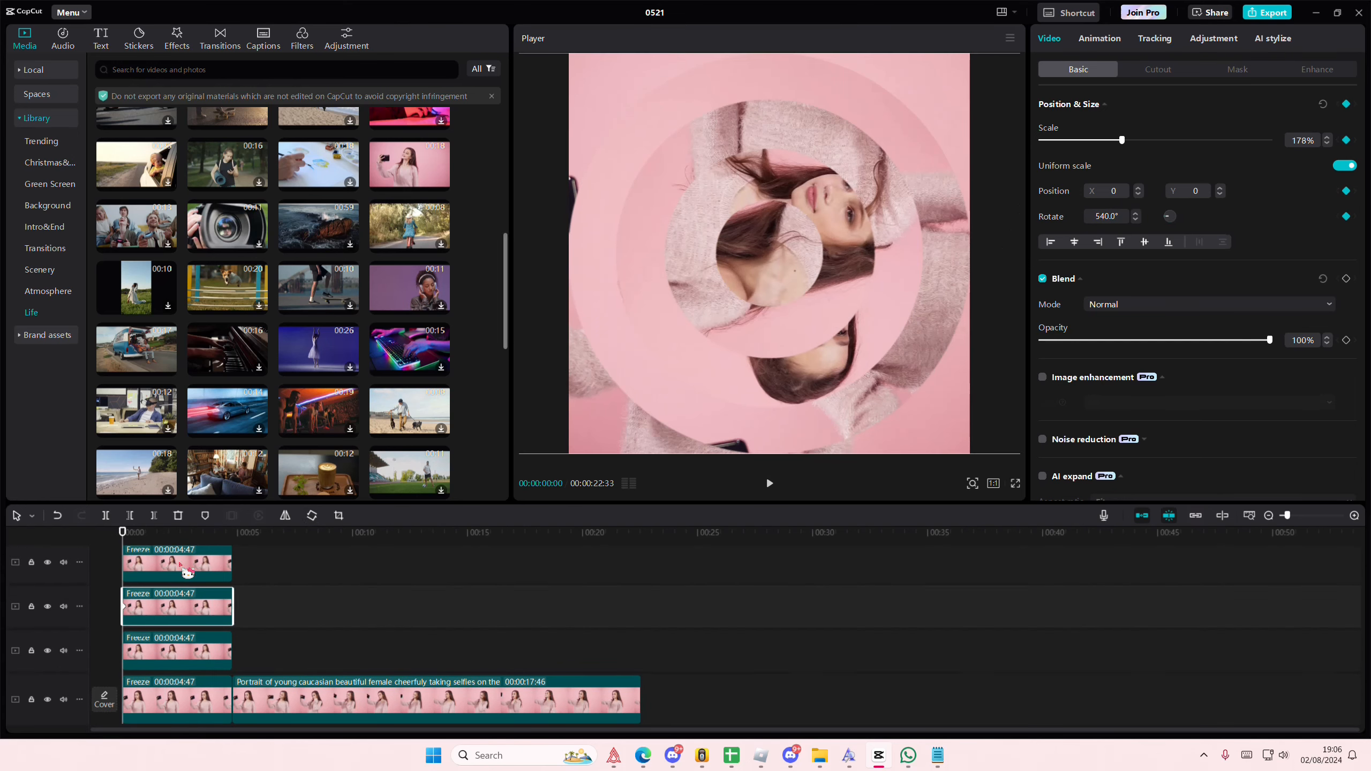
scroll(200, 557, "up", 1)
left_click_drag(134, 544, 236, 556)
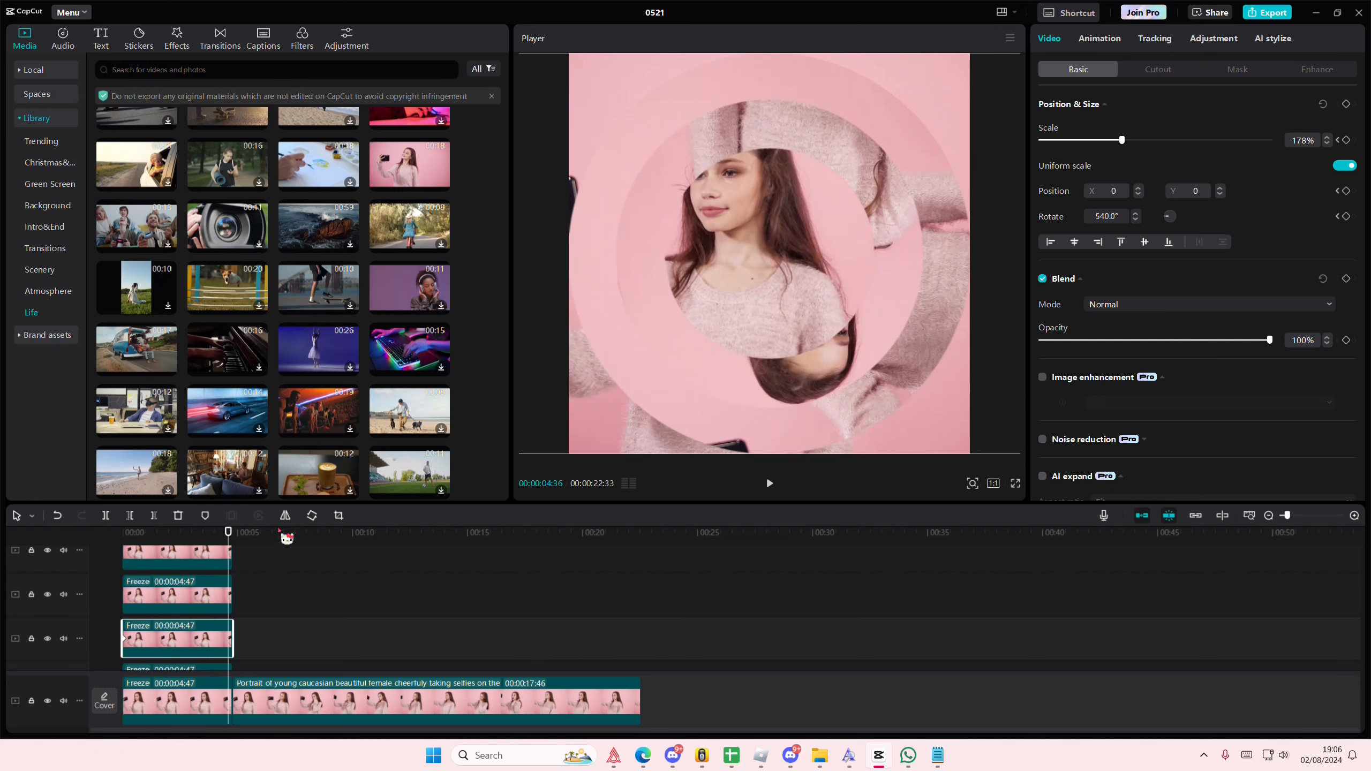
left_click(312, 515)
left_click(312, 515)
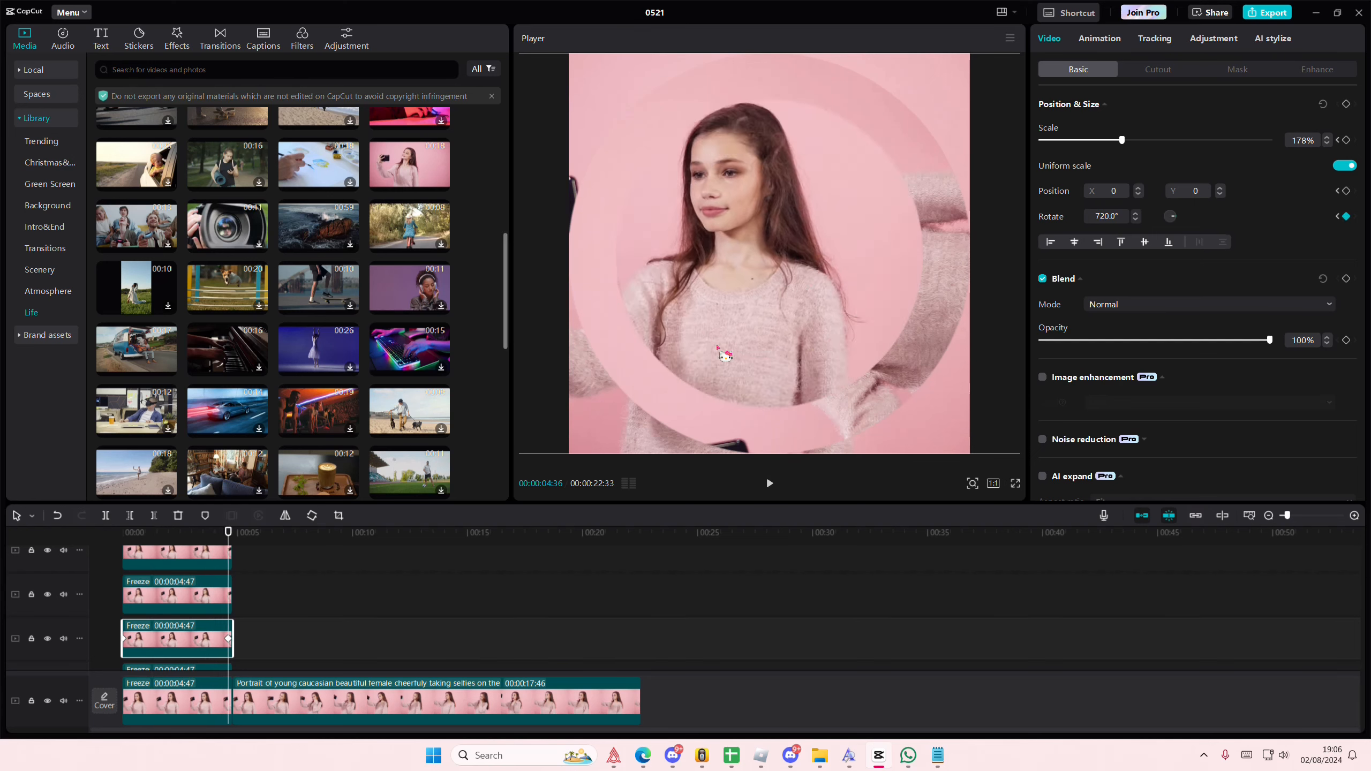
Step: Keyframe the position and size of the freeze layer just above the main track at its start, then rotate it to 360° at 00:00:04:29
scroll(200, 610, "down", 1)
scroll(194, 607, "down", 1)
left_click(207, 620)
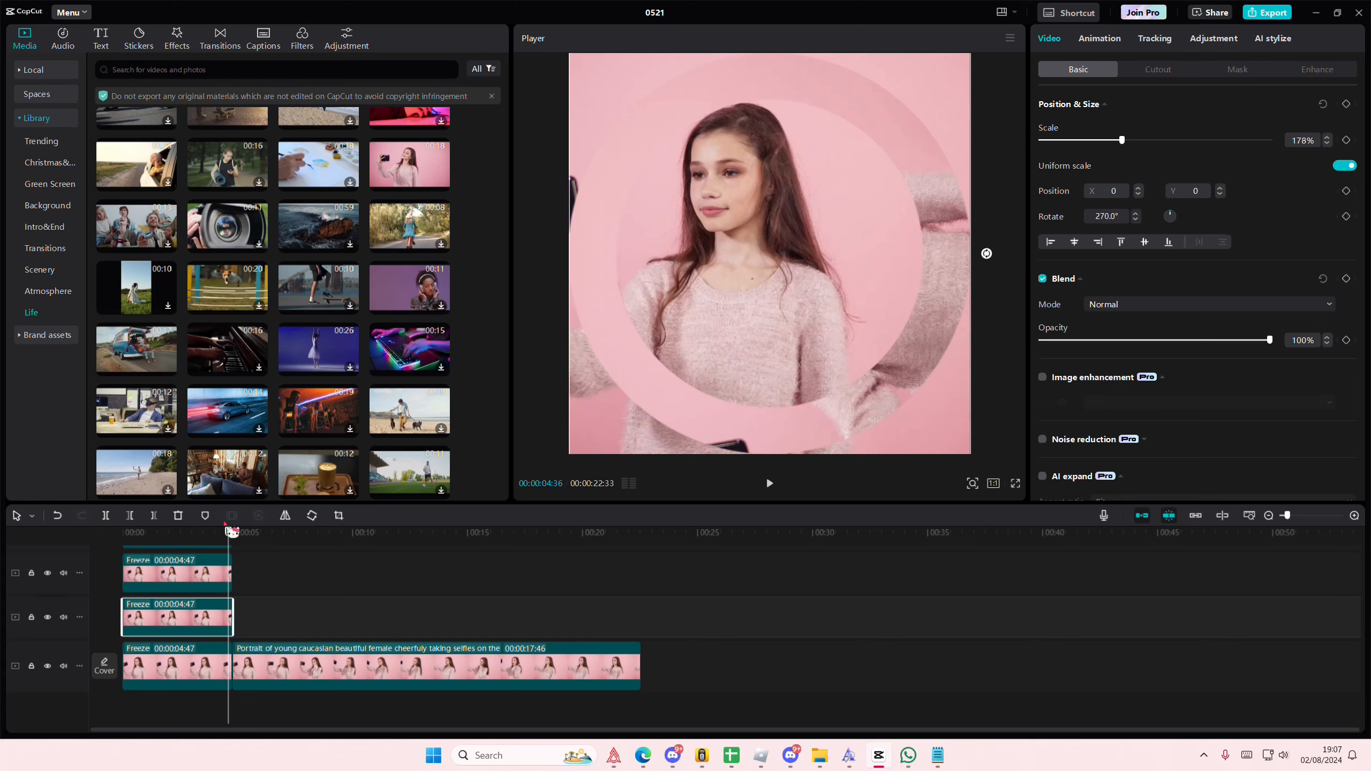
mouse_move(229, 539)
left_mouse_down()
mouse_move(122, 540)
mouse_move(257, 549)
mouse_move(234, 552)
left_mouse_up()
left_click(1346, 105)
left_click(318, 521)
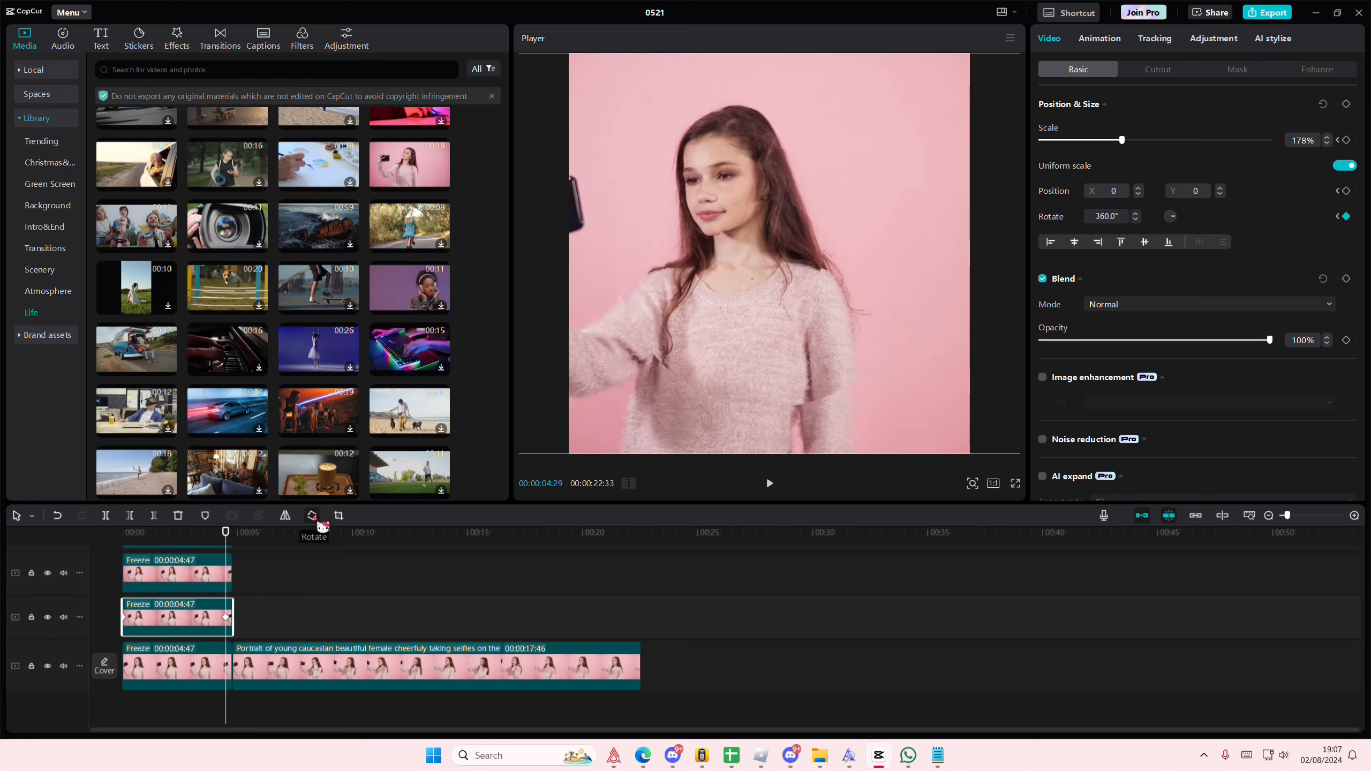
Step: Rotate the freeze layer just above the main track further in 90° increments at 00:00:04:29
left_click(319, 520)
left_click(319, 520)
left_click(318, 521)
left_click(319, 521)
Step: Play the project from the start to check the circle rotation and the transition into the original clip
scroll(263, 556, "up", 1)
scroll(255, 548, "up", 1)
left_click_drag(187, 547, 99, 548)
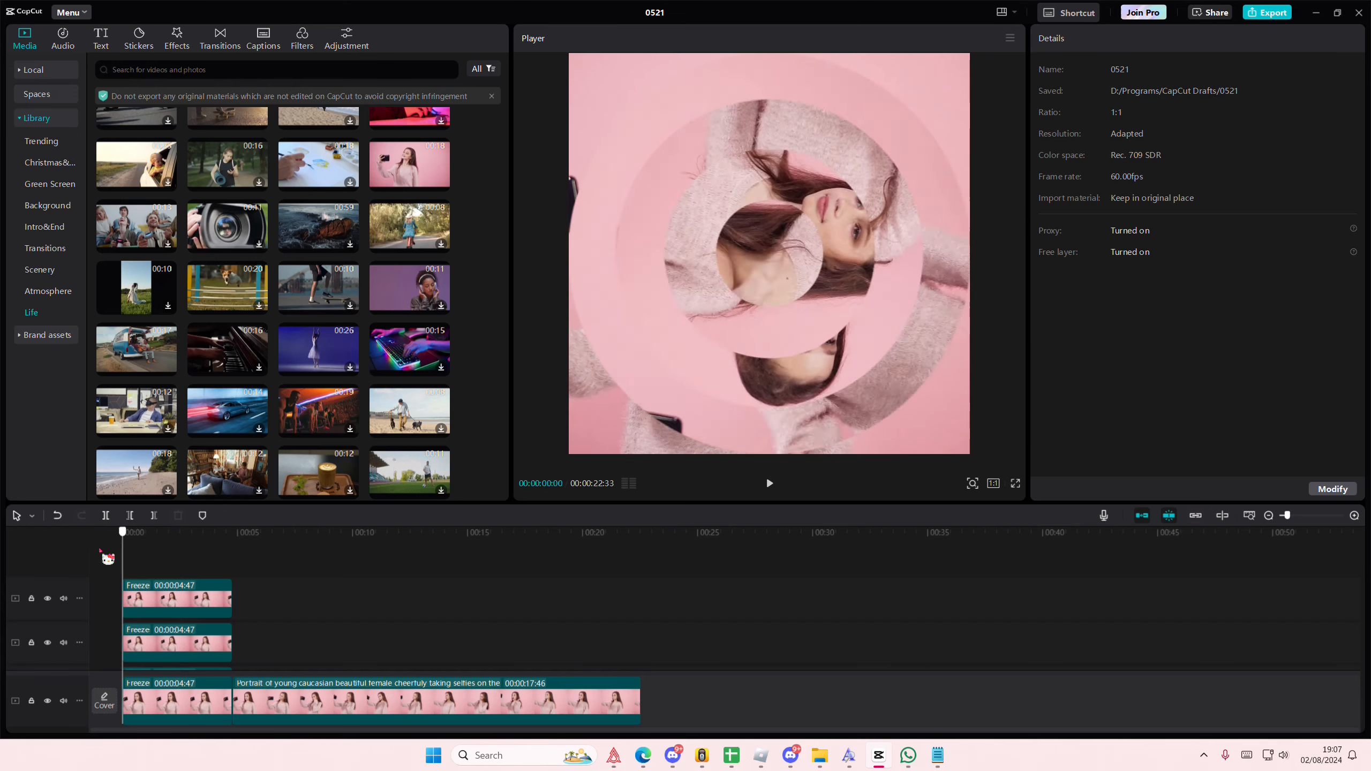
key("space")
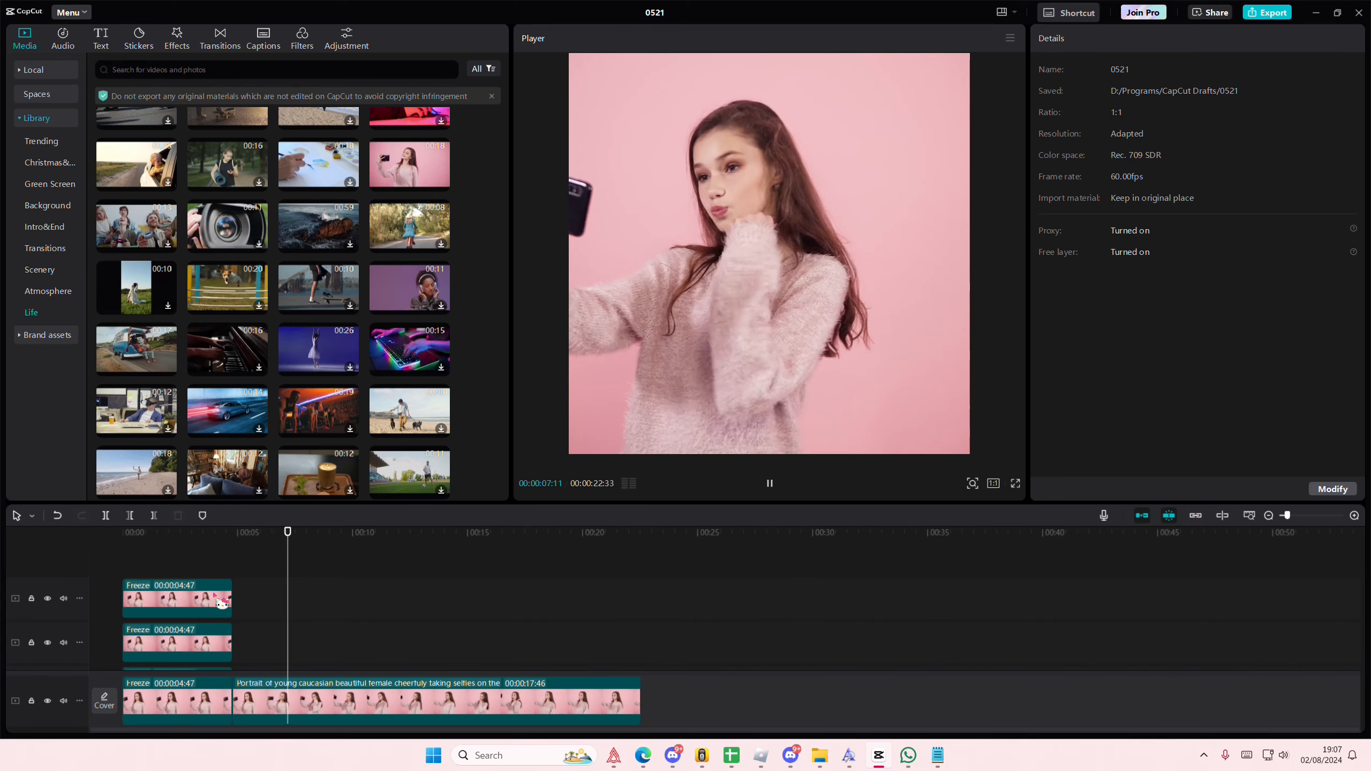
left_click(66, 566)
key("space")
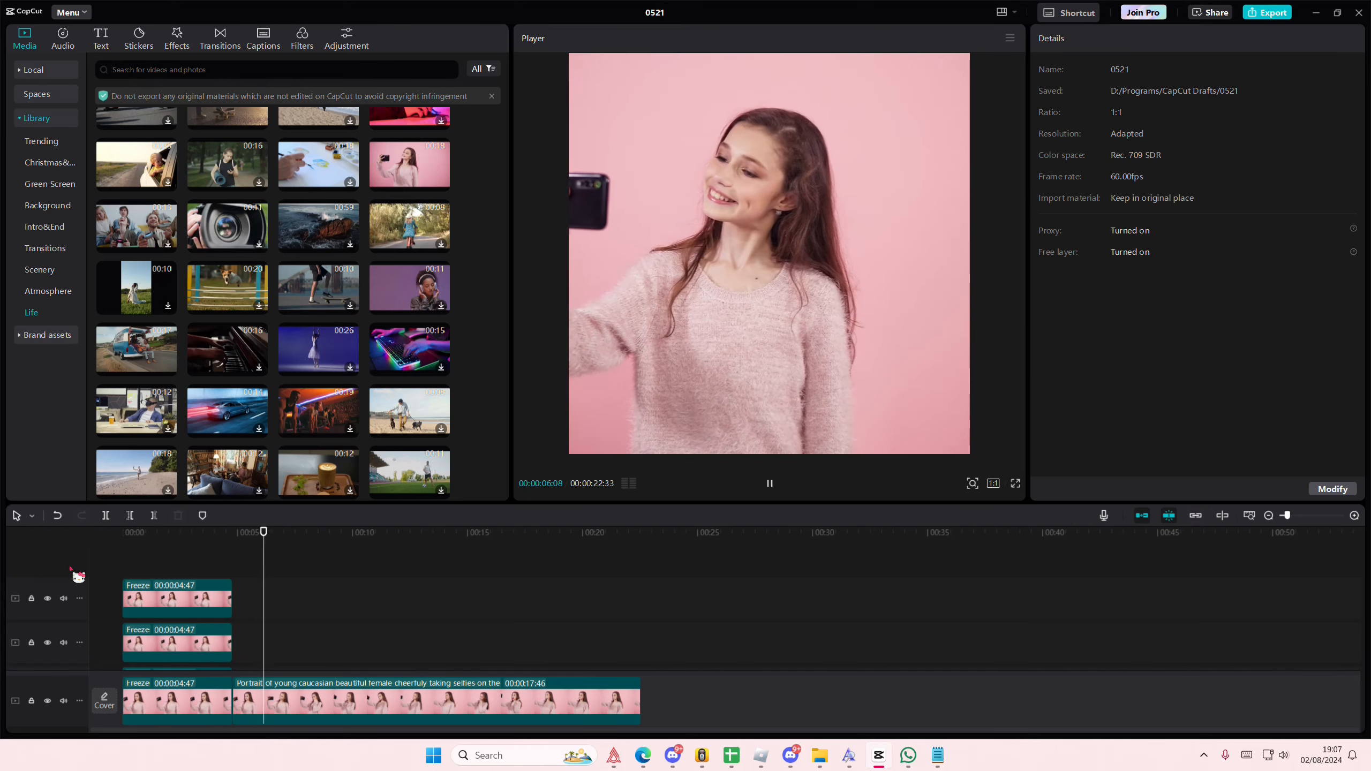
key("space")
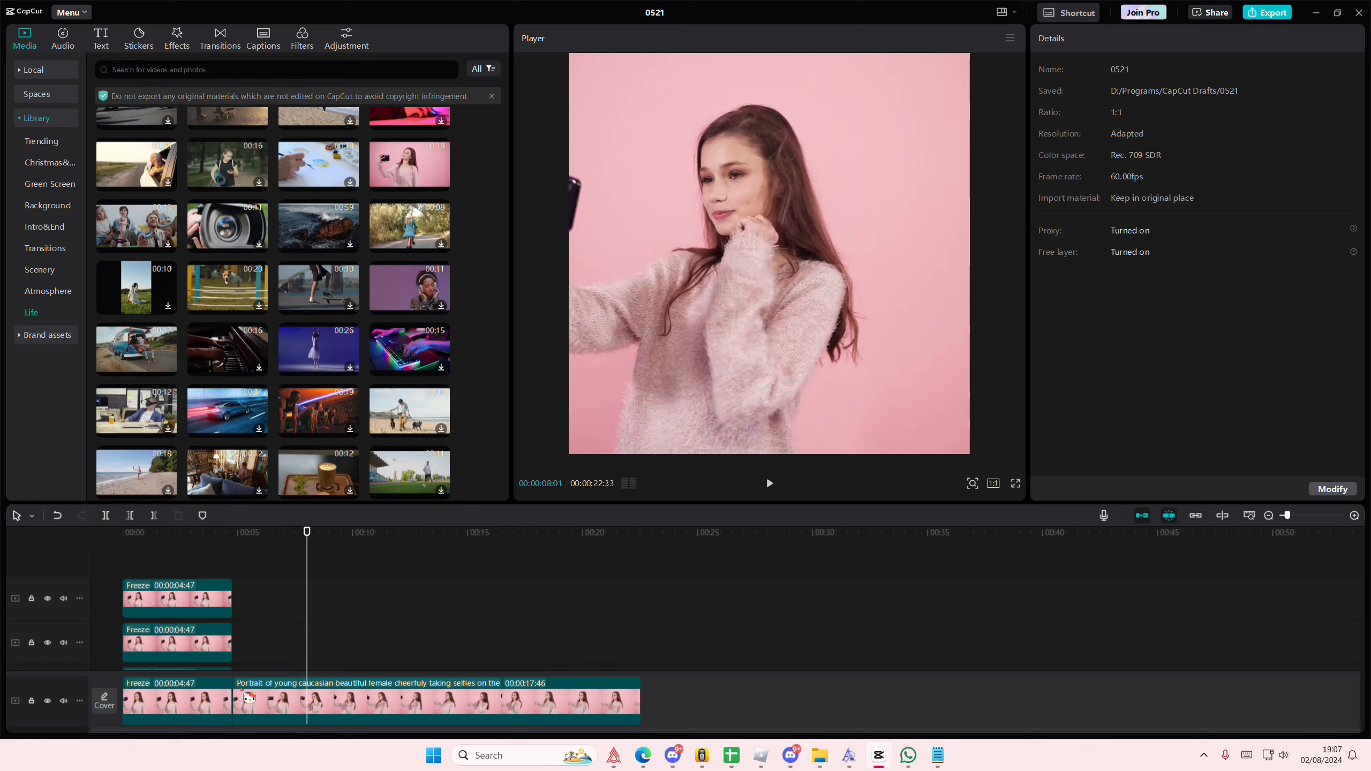
Step: Trim the start of the original clip so it lasts 00:00:17:39, and replay the rotating section
left_click(236, 690)
left_click_drag(235, 690, 228, 690)
left_click(141, 554)
key("space")
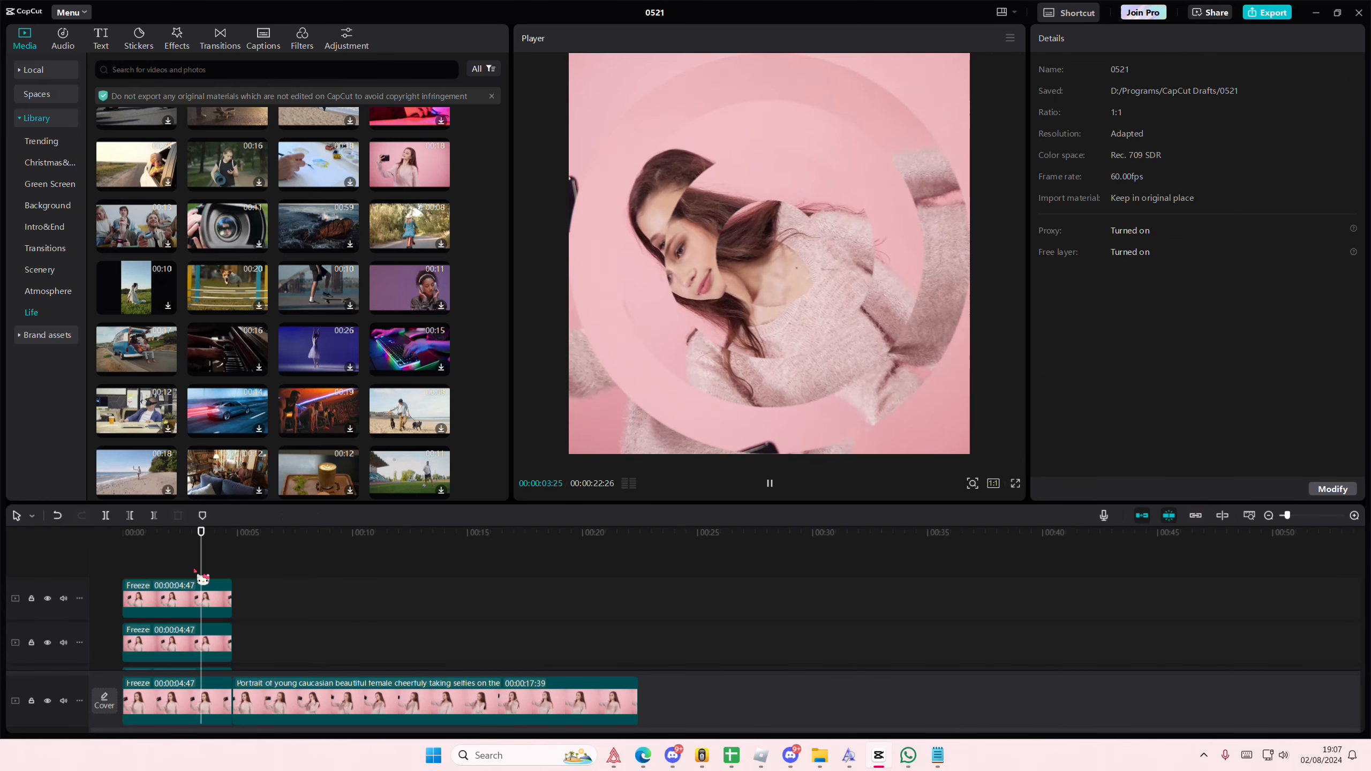